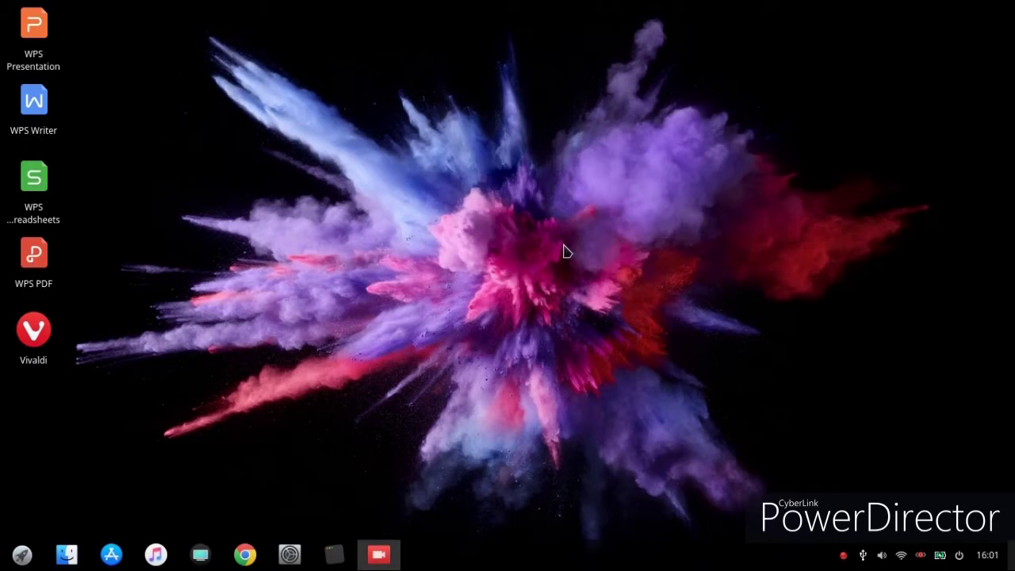
# Step: Change the desktop wallpaper to the sunset beach scene with the bridge and mossy rocks
pyautogui.rightClick(529, 123)
pyautogui.click(580, 327)
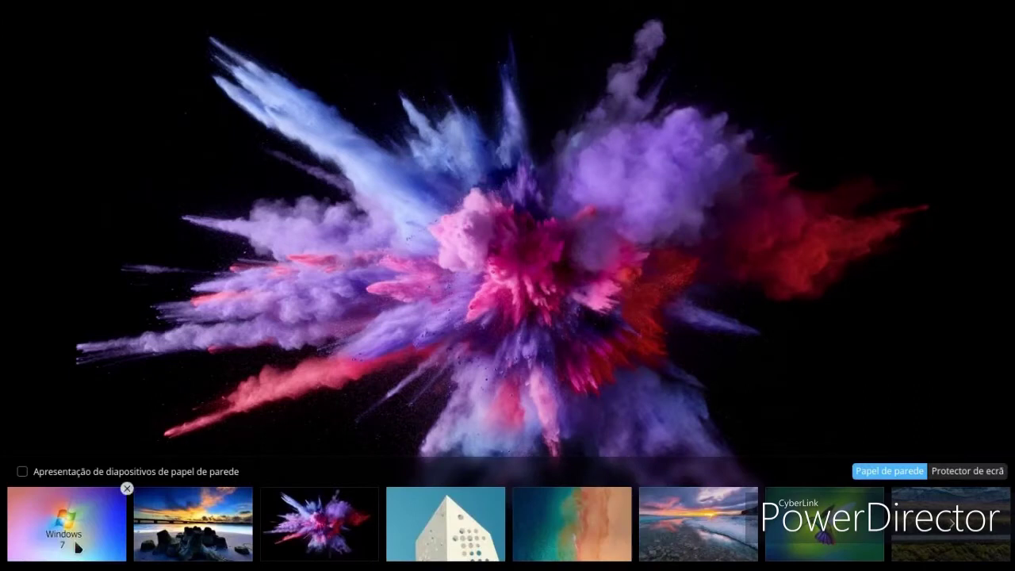
pyautogui.click(181, 546)
pyautogui.click(502, 287)
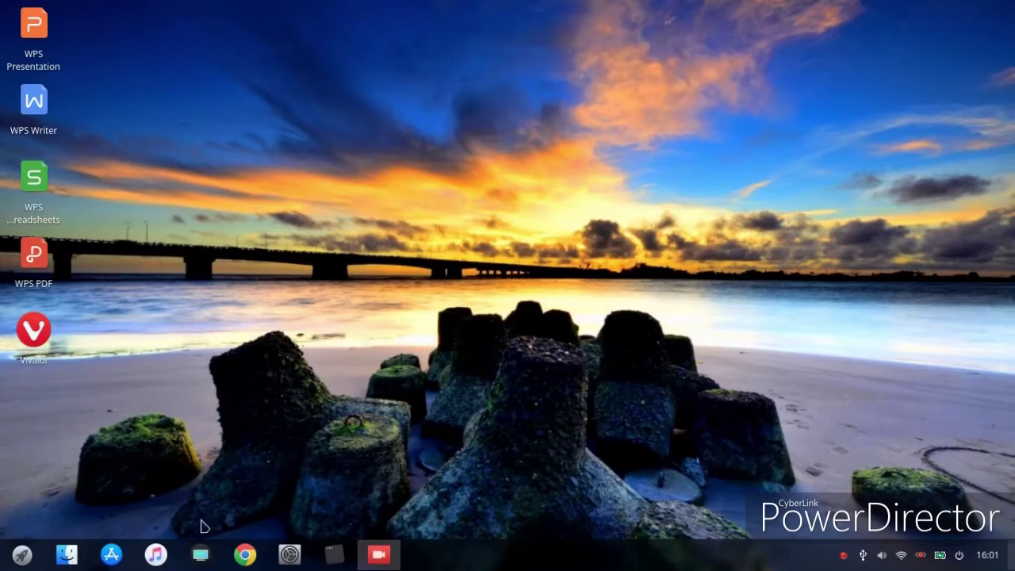
# Step: Switch the app launcher from full screen to its compact menu, and briefly open the calendar app before closing it
pyautogui.click(22, 555)
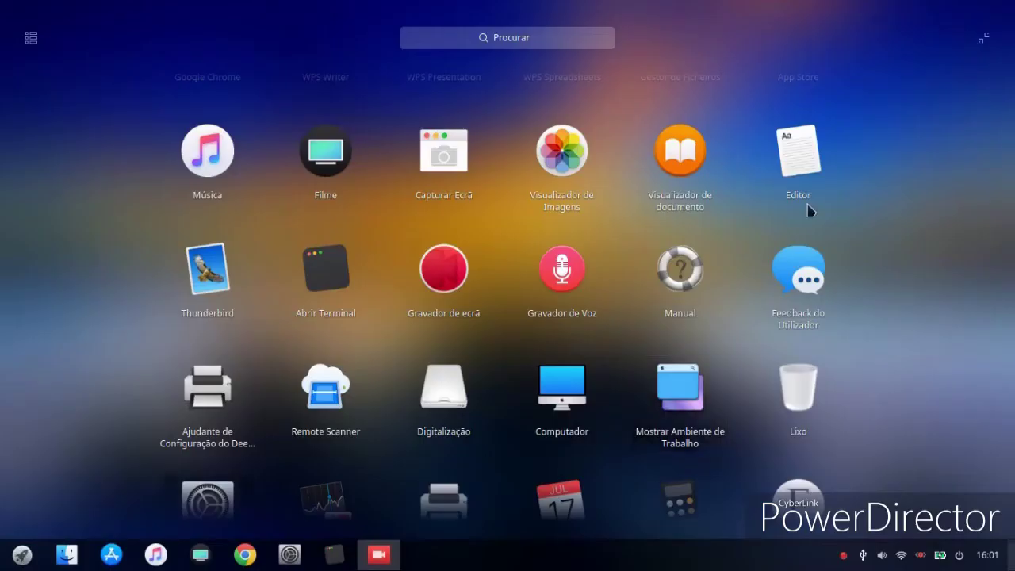
pyautogui.click(983, 39)
pyautogui.click(111, 267)
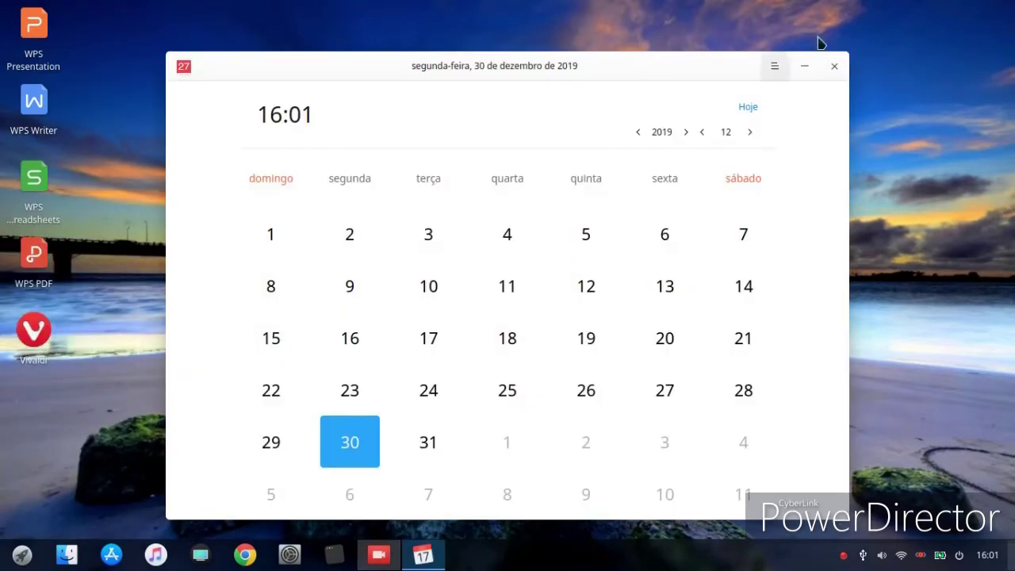
pyautogui.click(837, 62)
# Step: Open the font installer (Instalador de Fontes) from the launcher and close it again
pyautogui.click(22, 555)
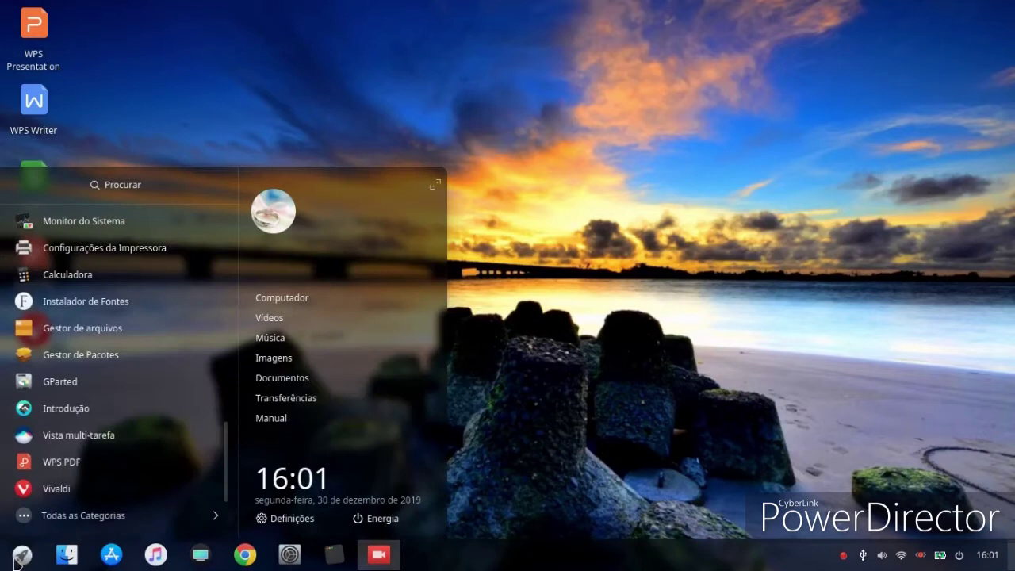
pyautogui.click(133, 310)
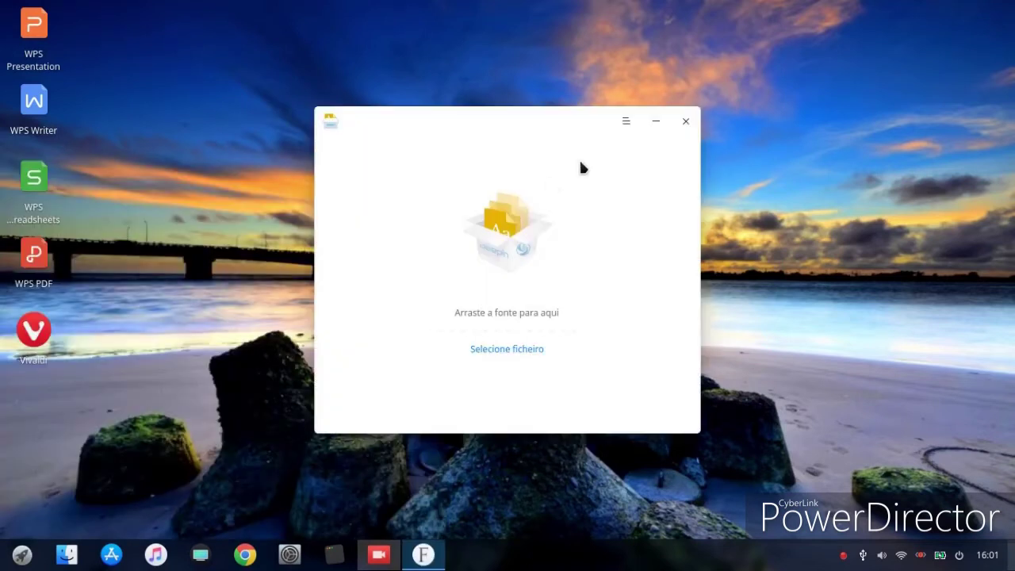
pyautogui.click(685, 122)
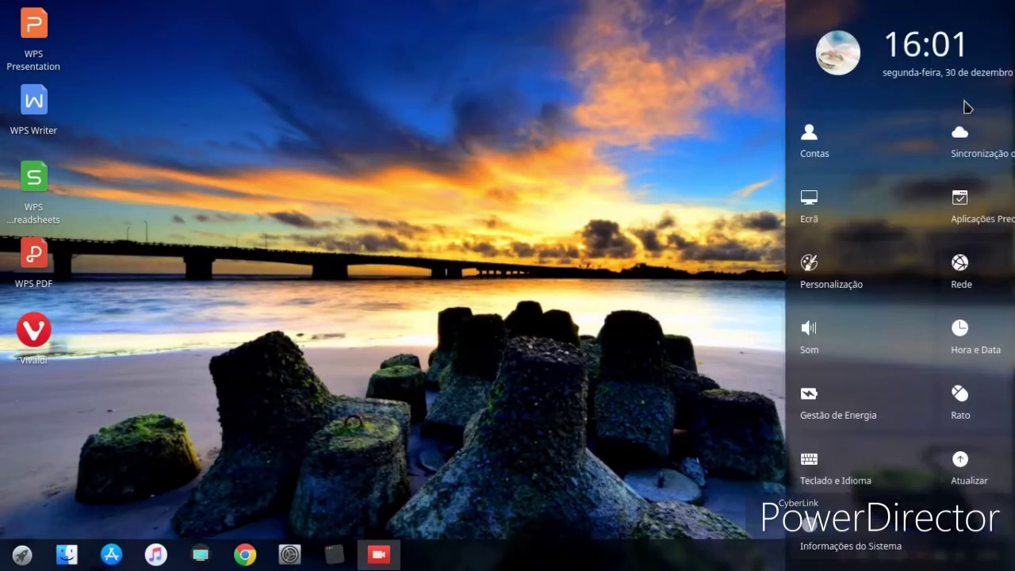
# Step: In the system settings, set the display scale to 1.25 and look at the resolution and brightness options
pyautogui.click(790, 131)
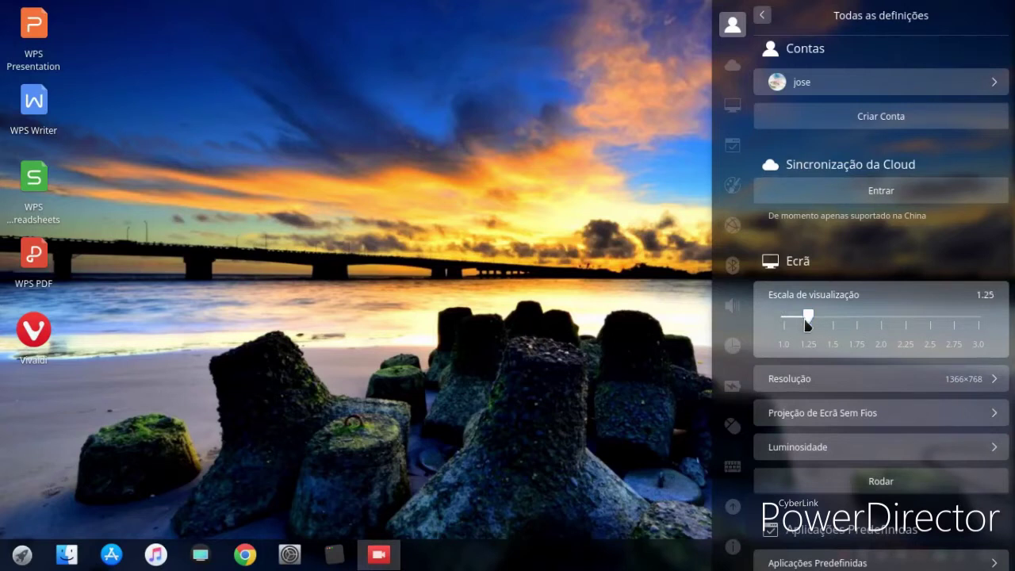
pyautogui.click(807, 319)
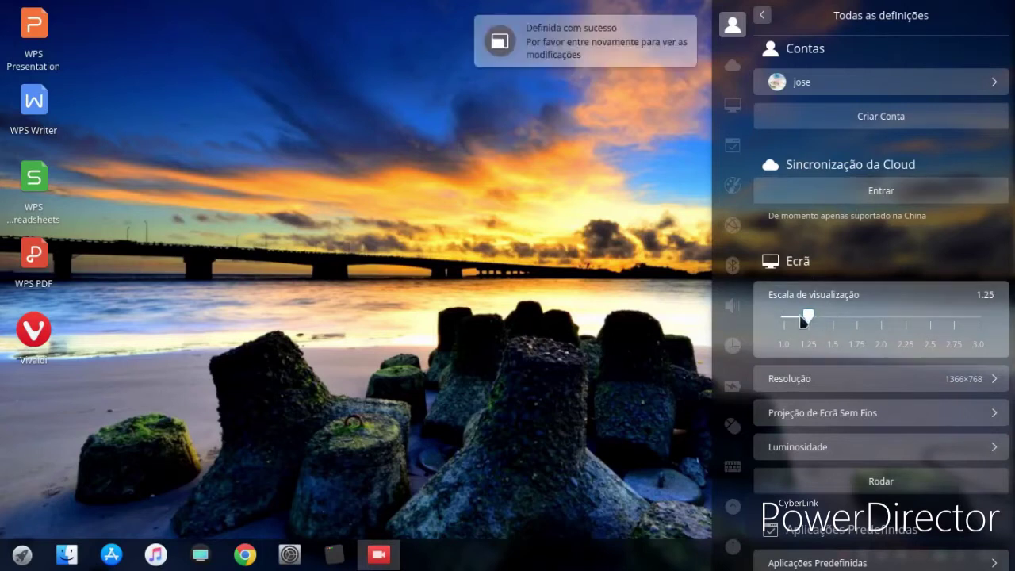
pyautogui.click(815, 379)
pyautogui.click(732, 112)
pyautogui.click(817, 246)
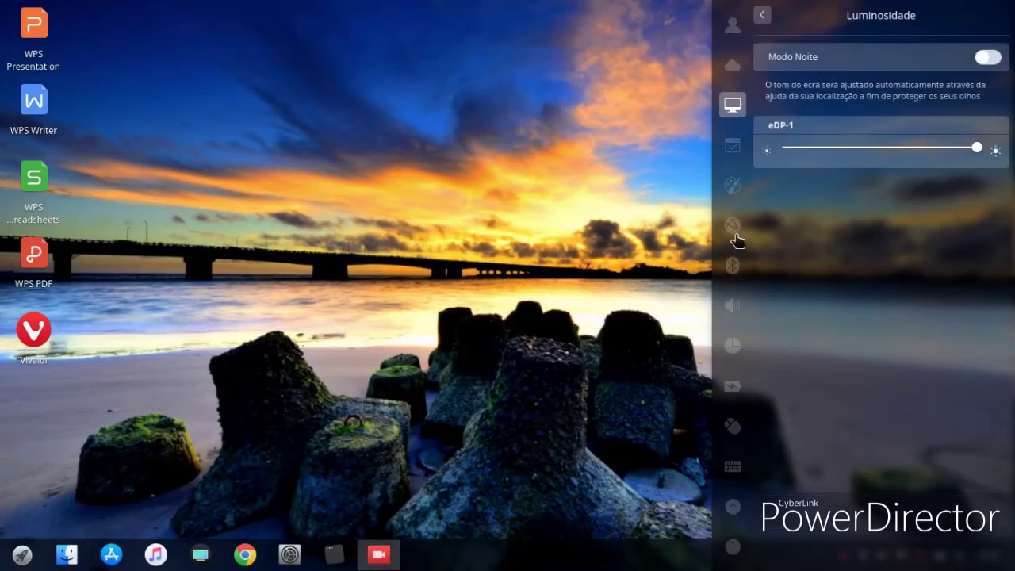
# Step: Examine the network, sound, update, system information and boot menu settings
pyautogui.click(734, 229)
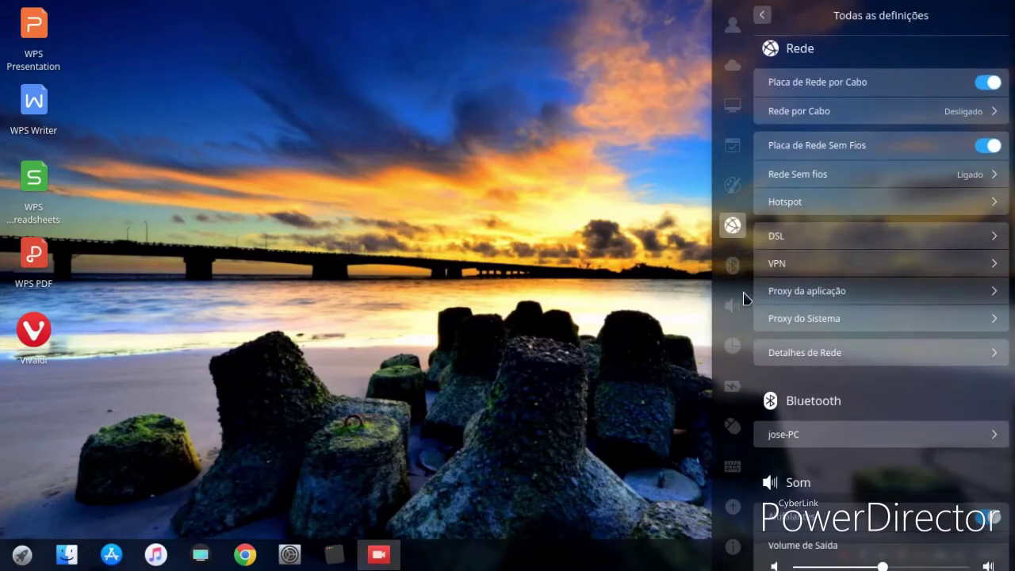
pyautogui.click(736, 305)
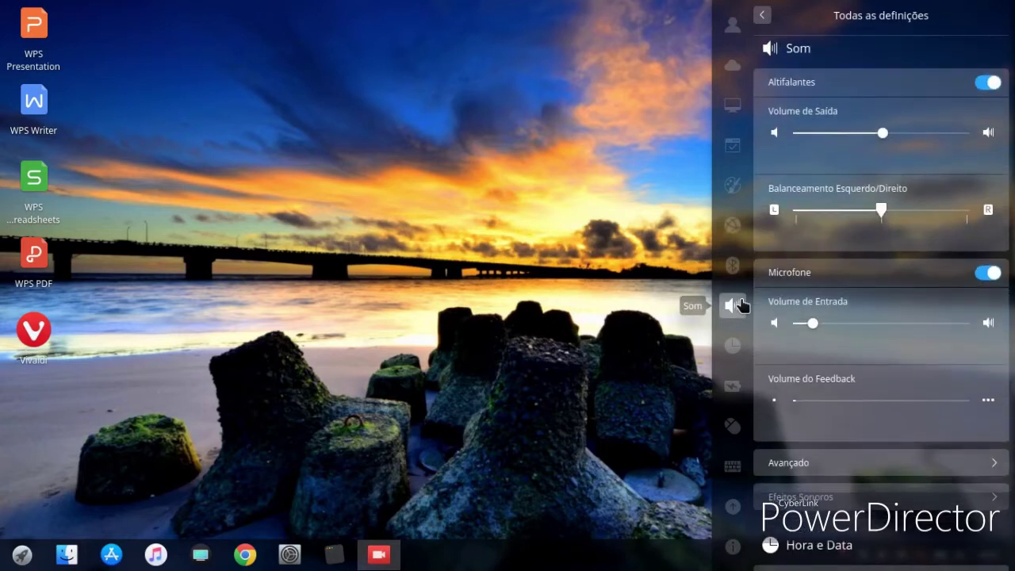
pyautogui.click(733, 506)
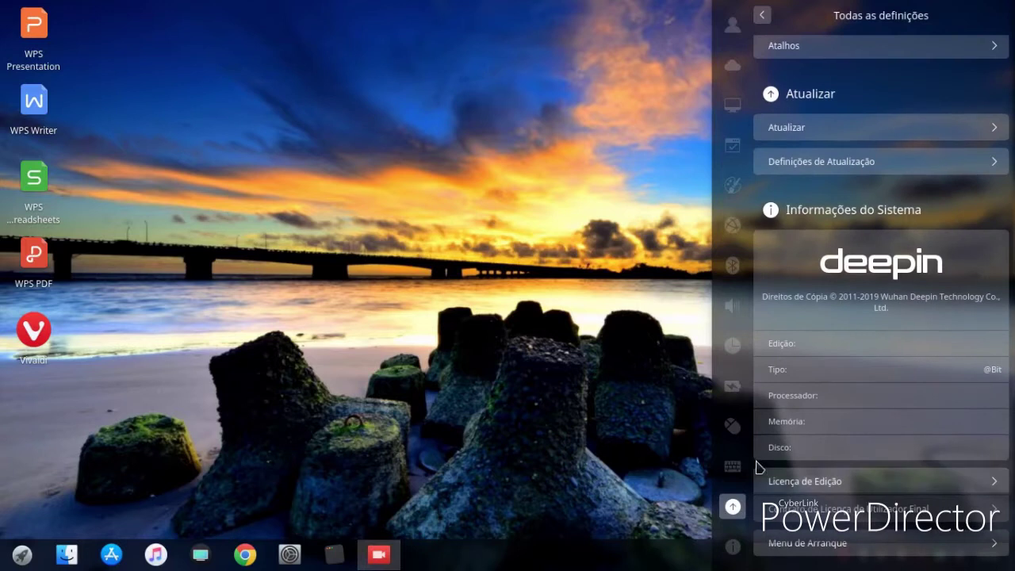
pyautogui.click(791, 545)
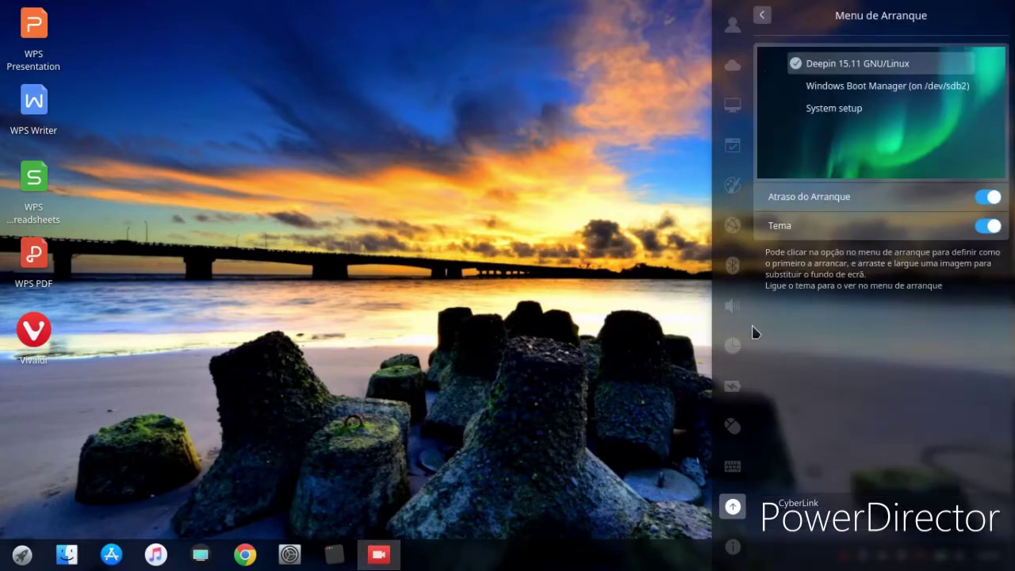
pyautogui.click(725, 67)
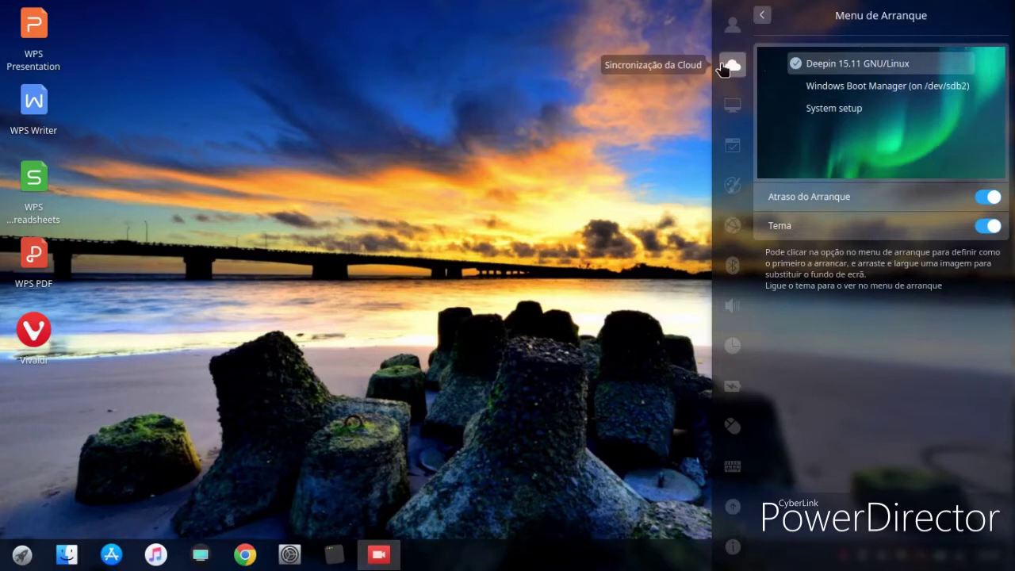
# Step: Open the theme options under Personalização and look through the available window and icon themes
pyautogui.click(731, 191)
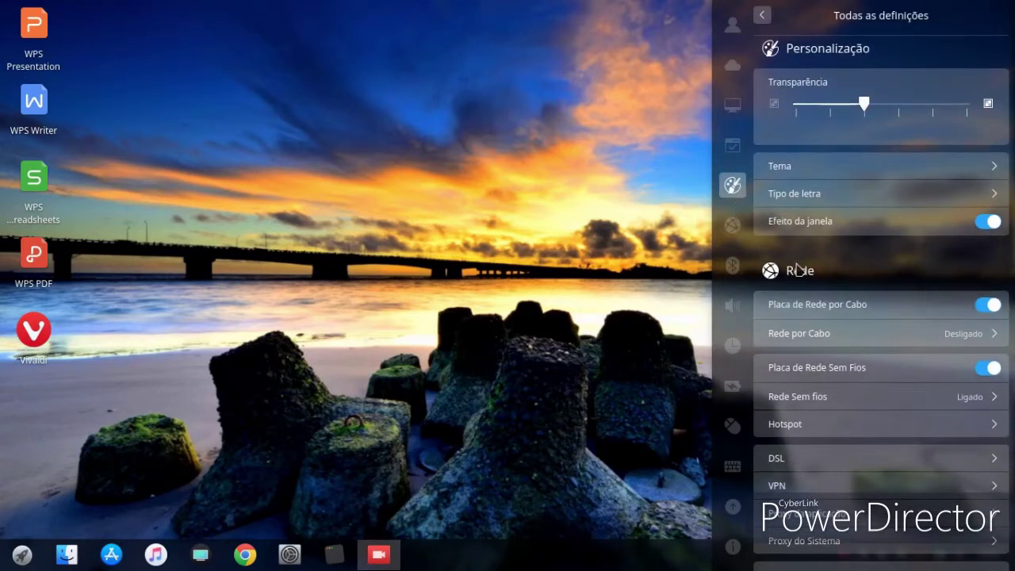
pyautogui.click(821, 171)
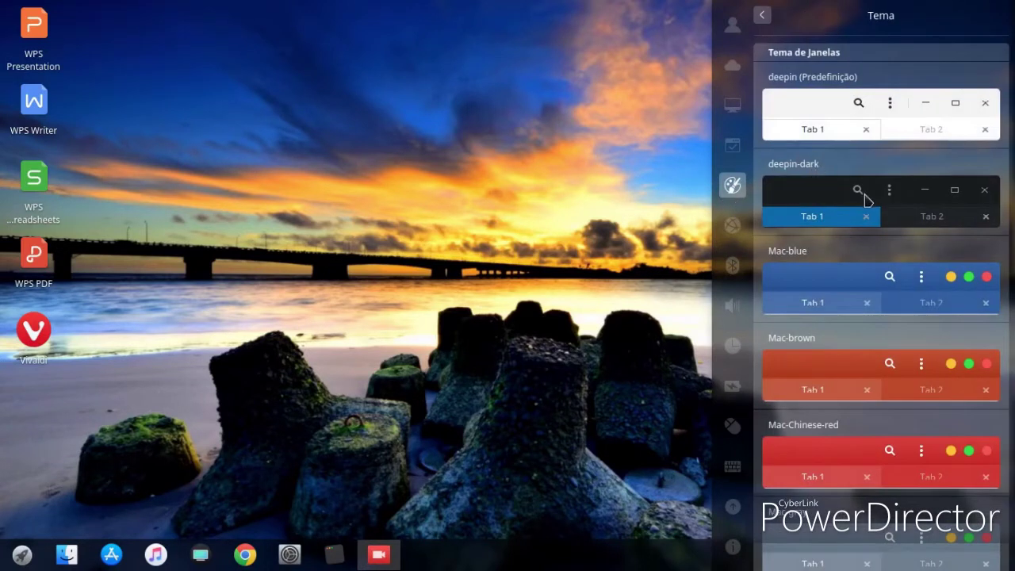
pyautogui.scroll(-15, 879, 202)
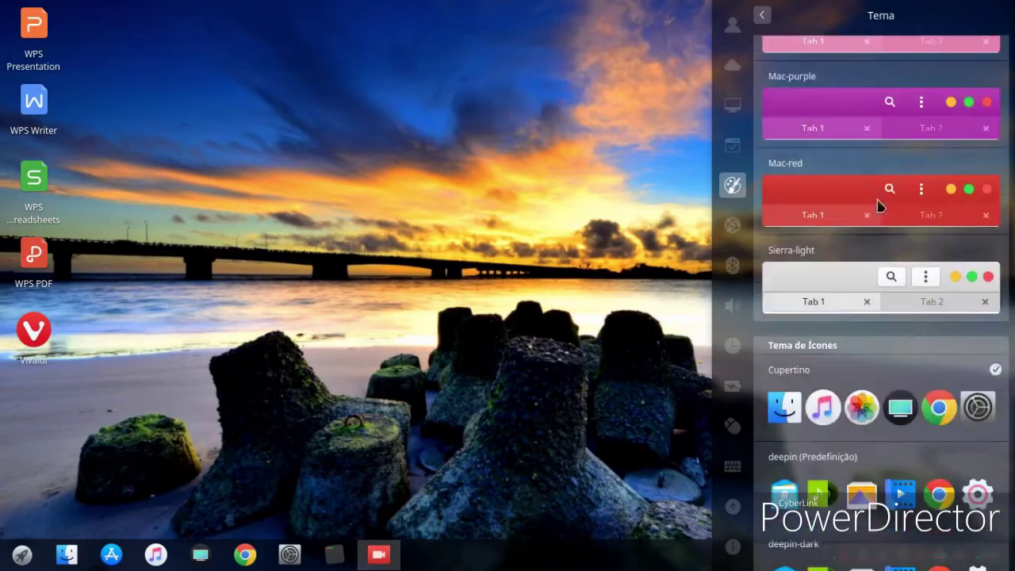
pyautogui.scroll(5, 869, 229)
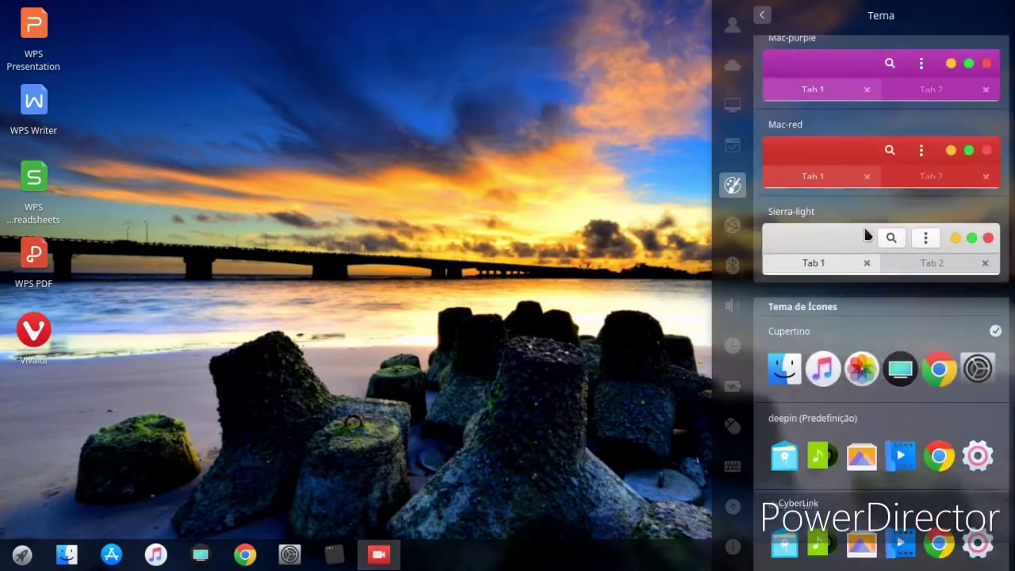
pyautogui.scroll(-3, 865, 243)
# Step: Try out the deepin, deepin-dark and Papirus icon themes one after another
pyautogui.click(847, 272)
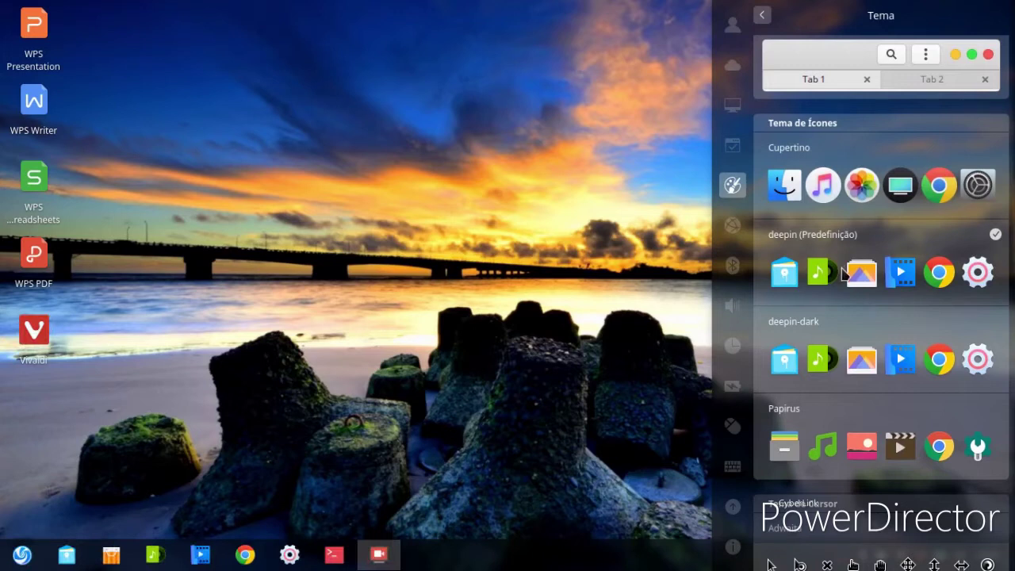
pyautogui.click(847, 376)
pyautogui.click(829, 438)
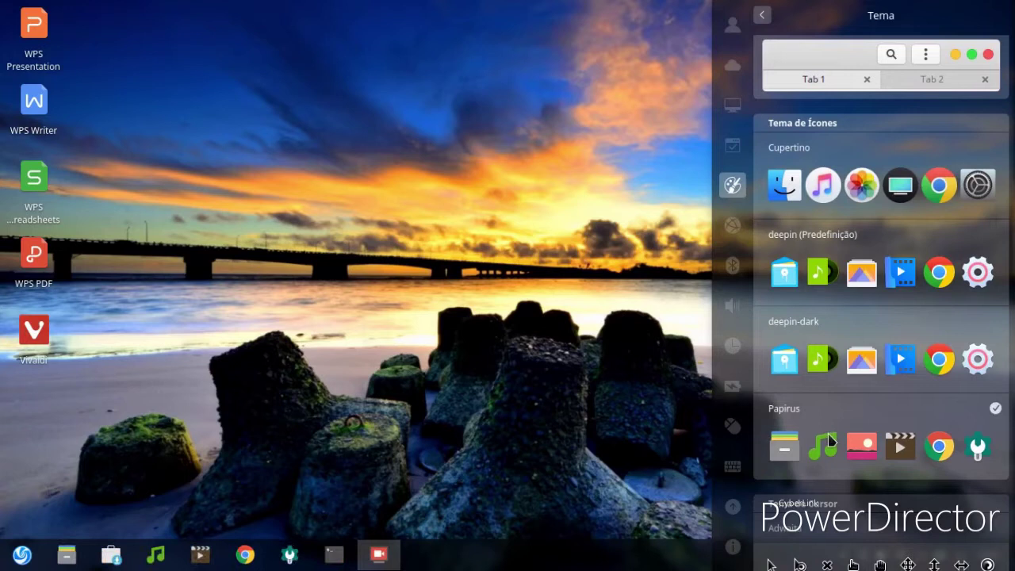
# Step: Look over the cursor themes, apply the Cupertino icon theme and Sierra-light window theme, and close the settings
pyautogui.scroll(-7, 846, 381)
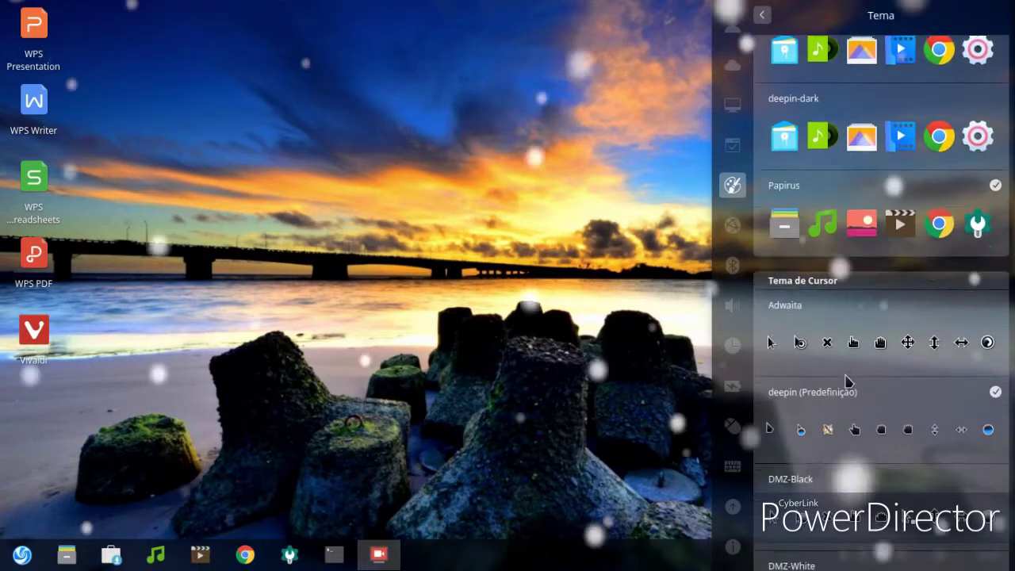
pyautogui.scroll(-2, 846, 382)
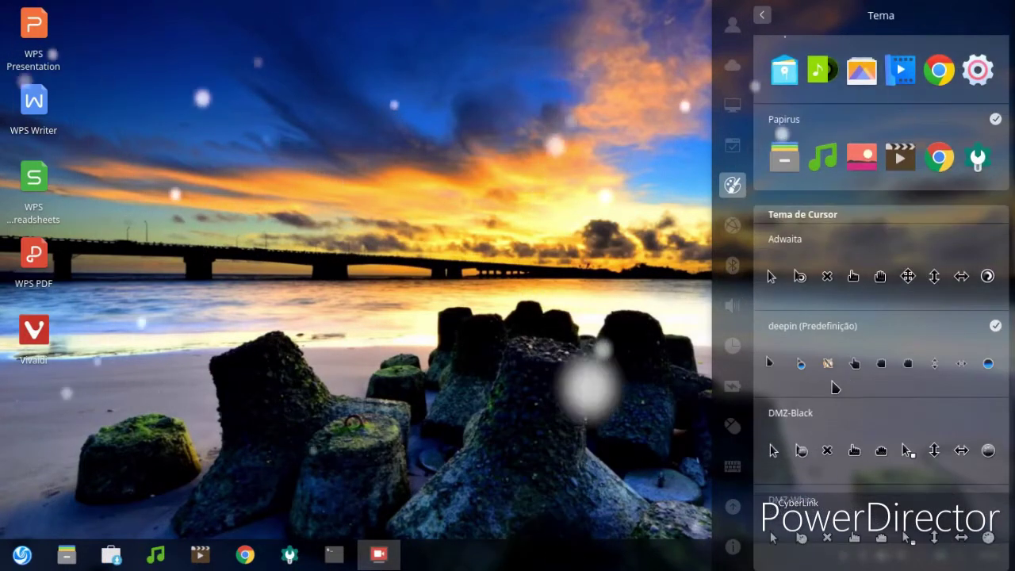
pyautogui.scroll(2, 837, 383)
pyautogui.scroll(12, 837, 383)
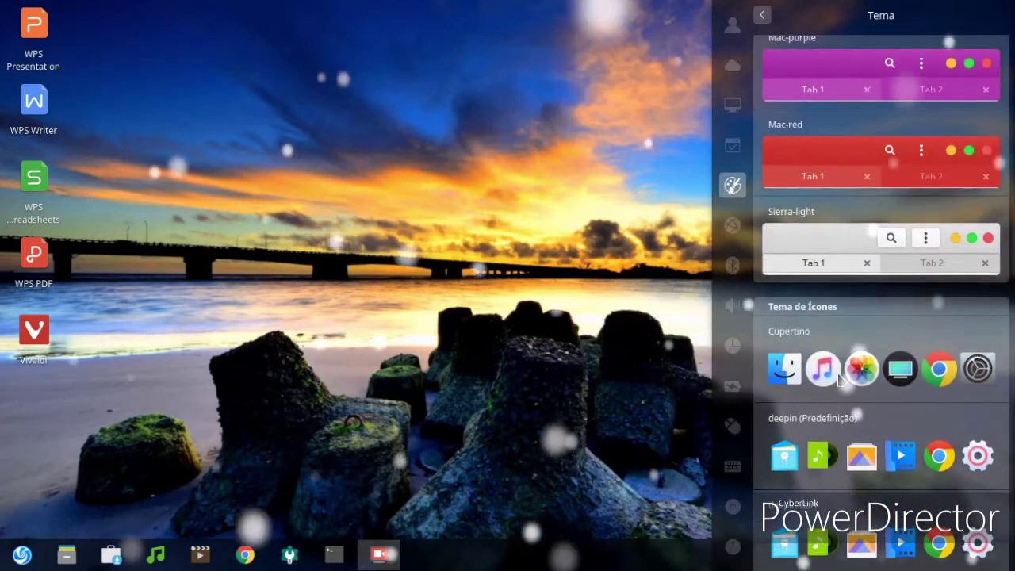
pyautogui.click(839, 372)
pyautogui.click(933, 246)
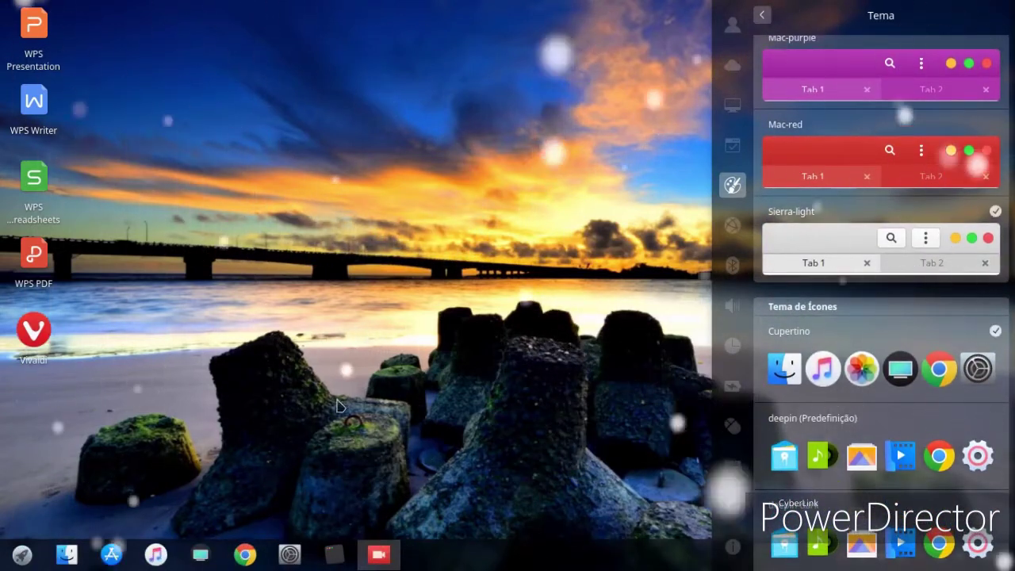
pyautogui.click(337, 403)
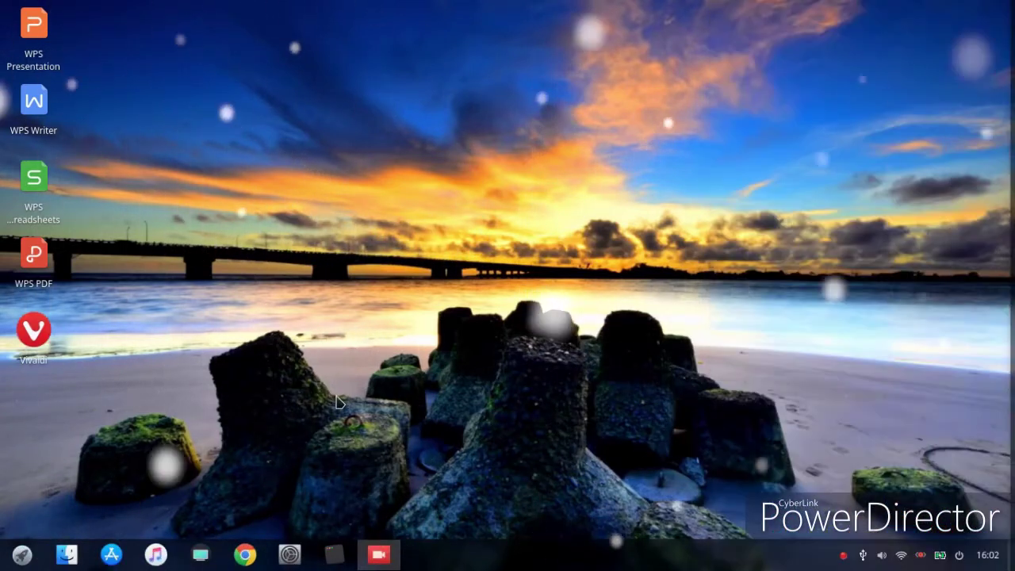
# Step: Open Google Chrome, search for "wallpaper mac" and show the image results
pyautogui.click(29, 338)
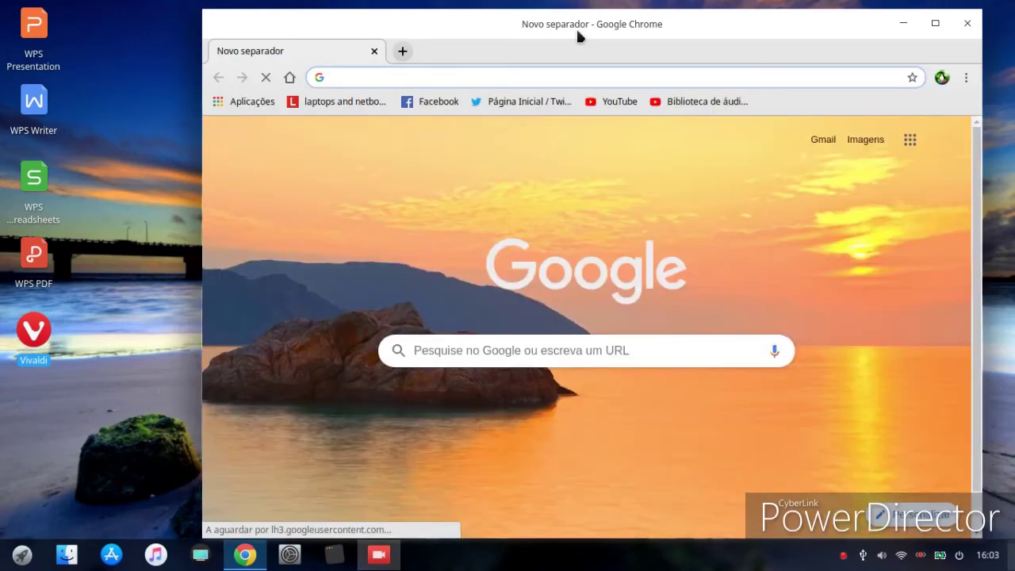
pyautogui.moveTo(576, 27); pyautogui.dragTo(478, 27)
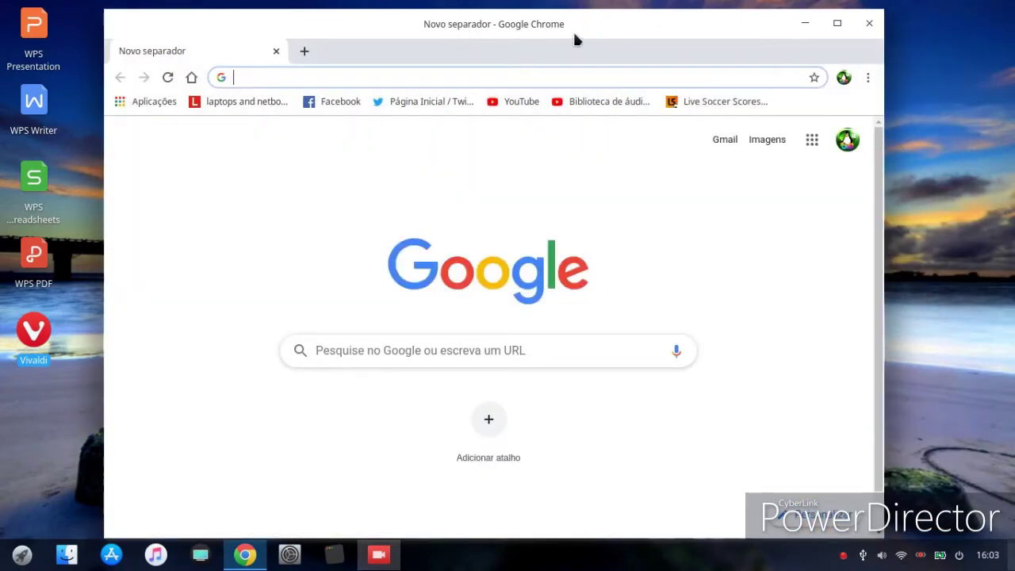
pyautogui.write('w')
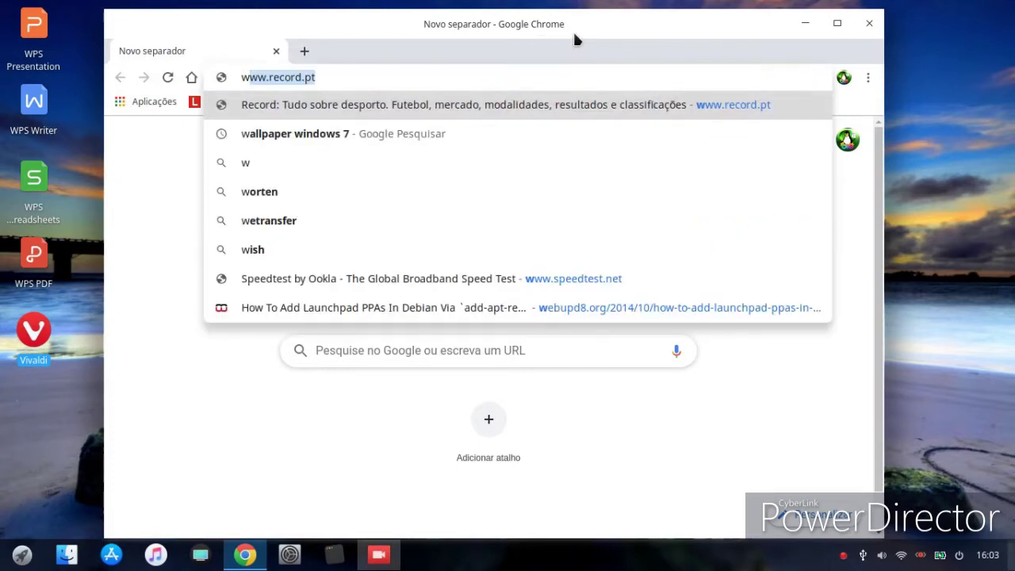
pyautogui.write('alp')
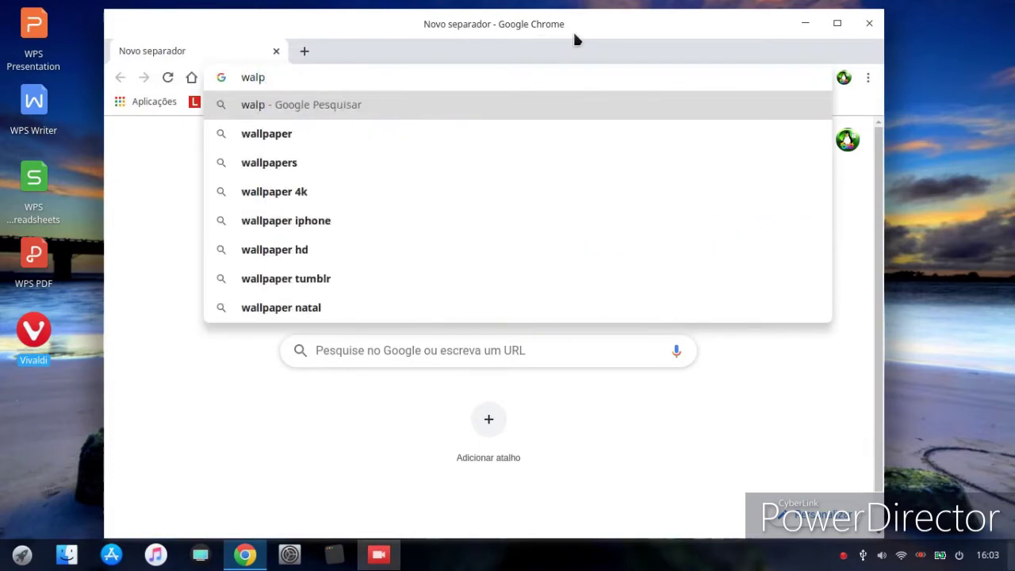
pyautogui.press('Down')
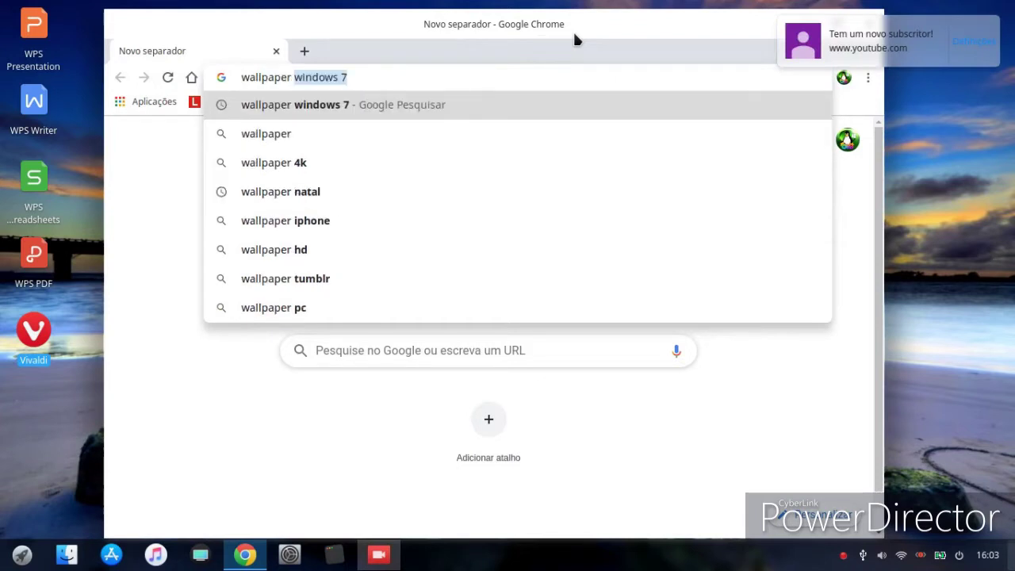
pyautogui.press('BackSpace')
pyautogui.write(',ac')
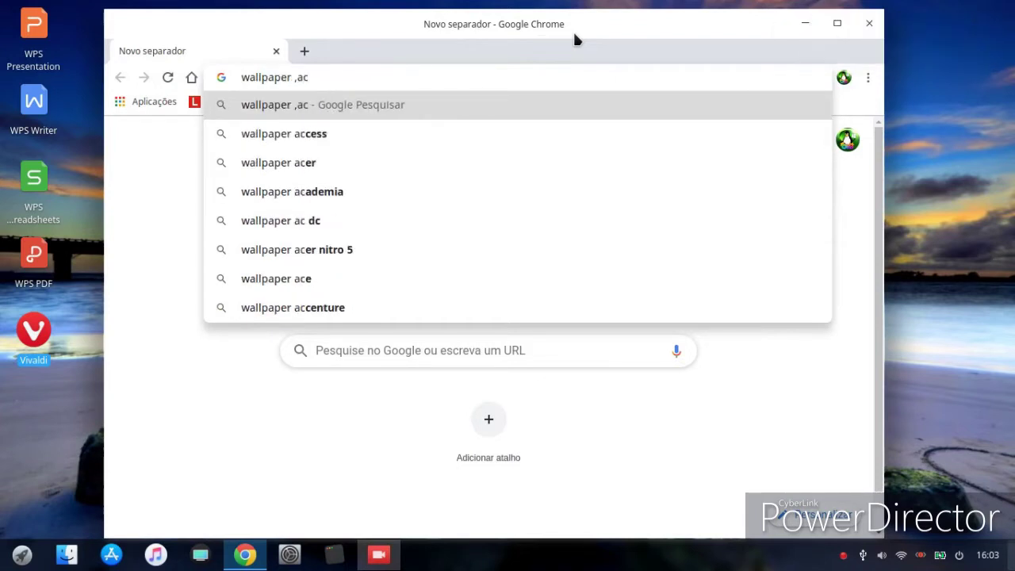
pyautogui.press('BackSpace')
pyautogui.press('BackSpace')
pyautogui.press('BackSpace')
pyautogui.write('mac')
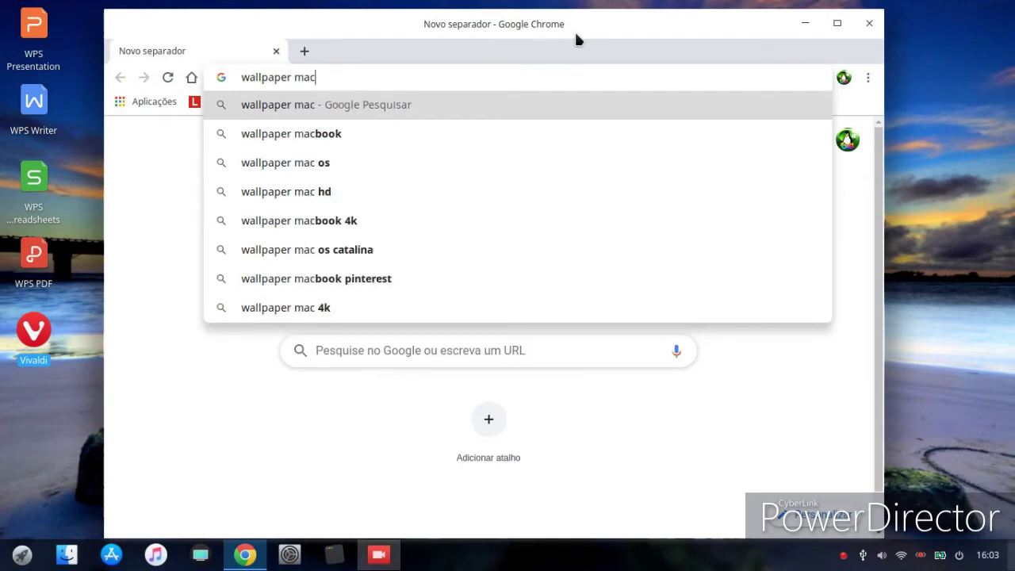
pyautogui.press('Return')
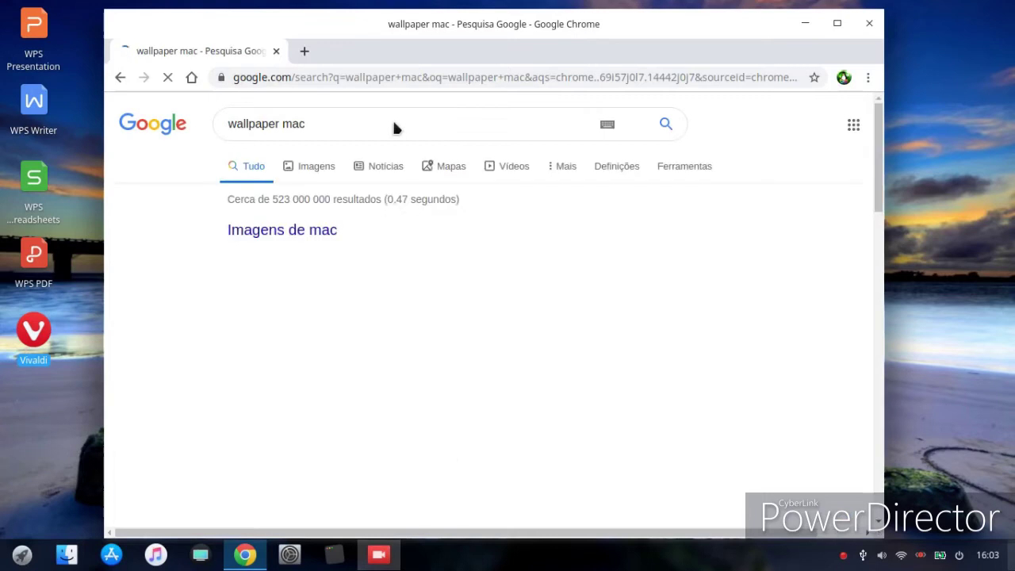
pyautogui.click(261, 233)
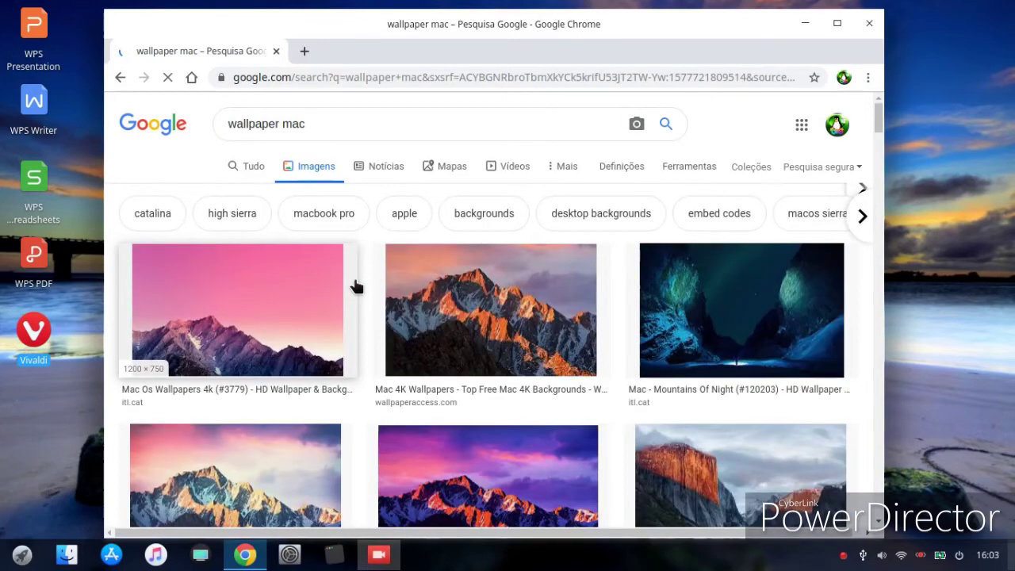
# Step: Find the "Apple's official advertising MacBook Pro 16" wallpapers" image, save it to the Transferências folder, and close the browser
pyautogui.scroll(-3, 357, 280)
pyautogui.scroll(-4, 361, 289)
pyautogui.scroll(-3, 360, 289)
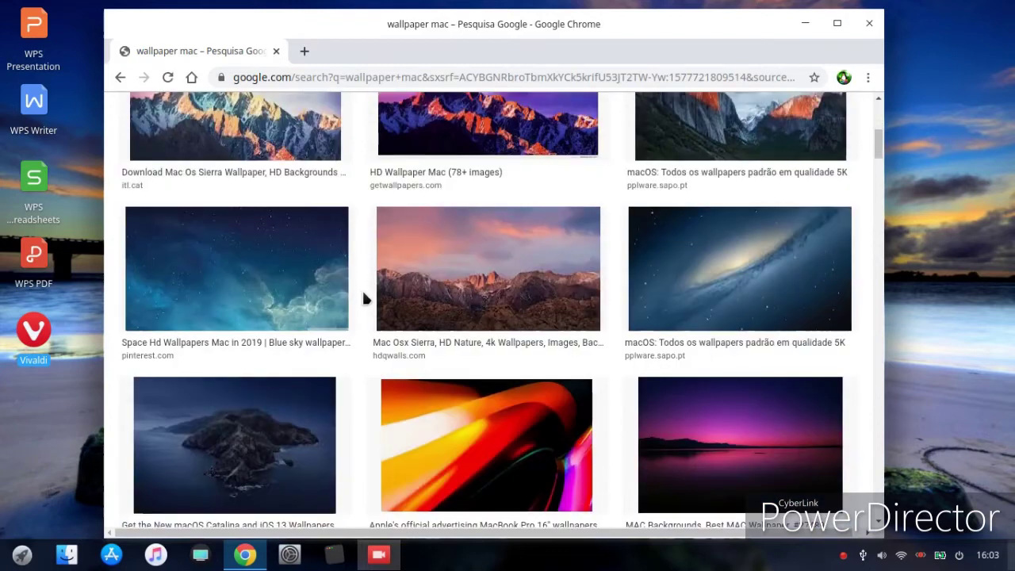
pyautogui.click(457, 296)
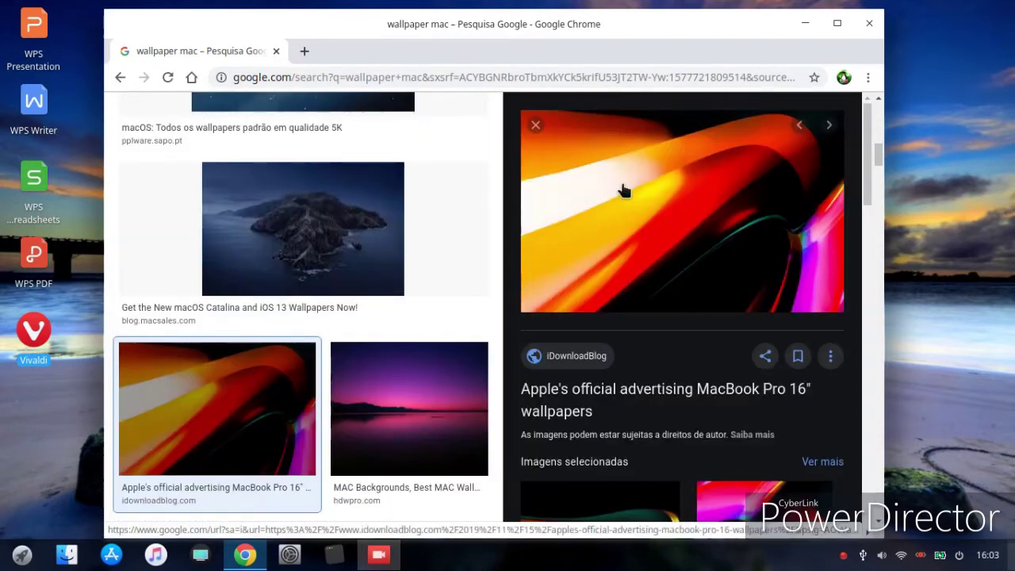
pyautogui.rightClick(622, 190)
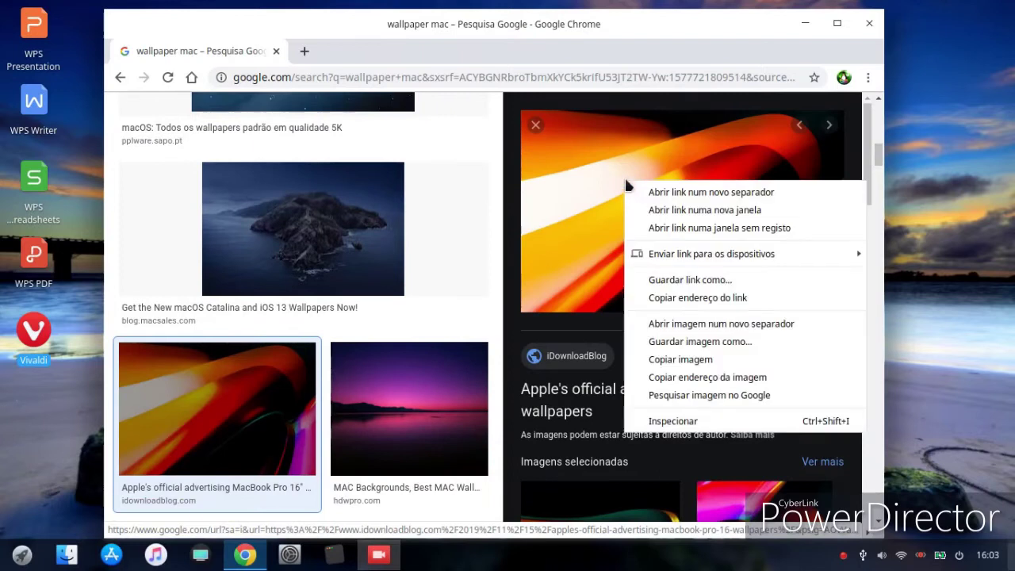
pyautogui.click(649, 347)
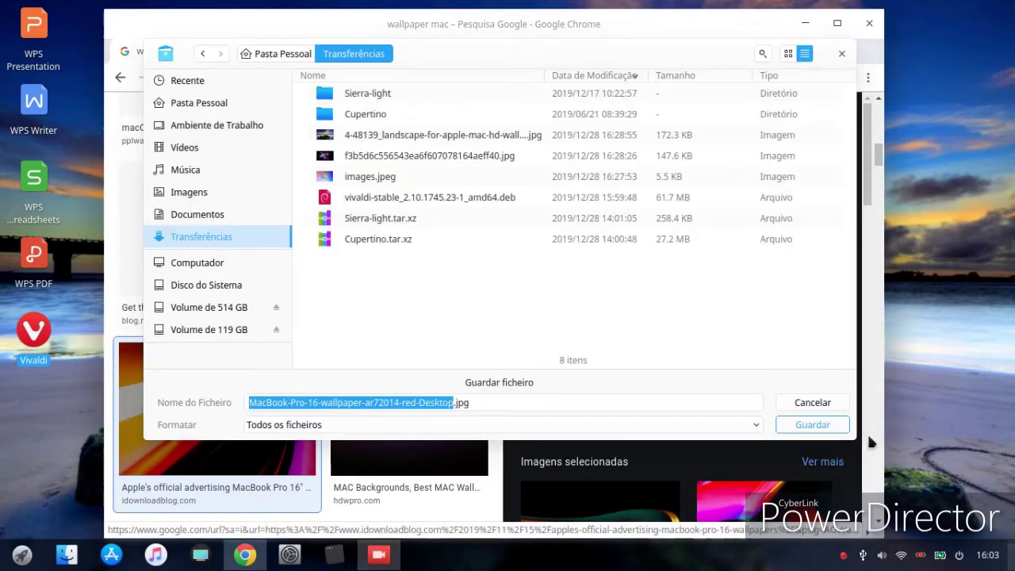
pyautogui.click(840, 425)
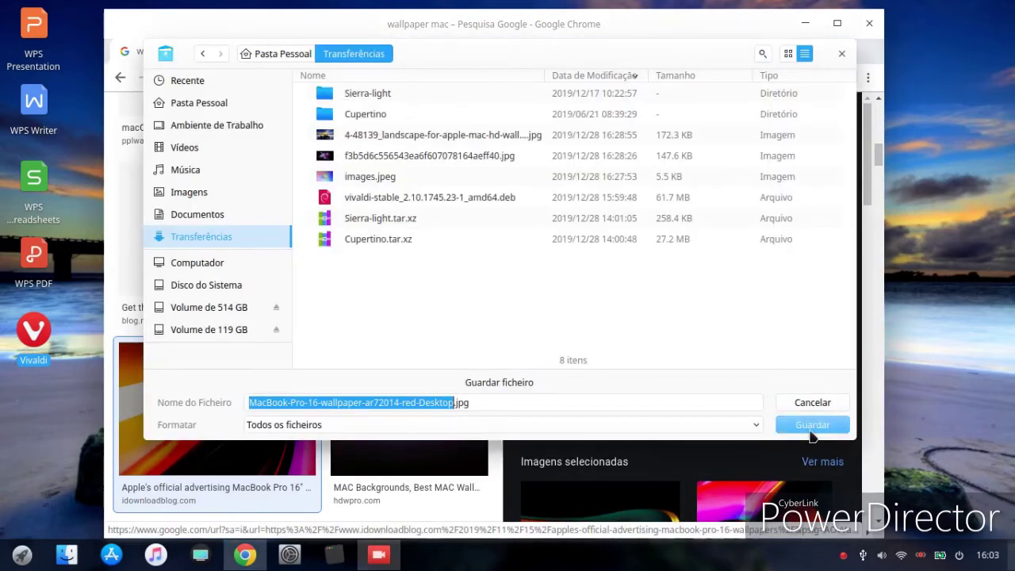
pyautogui.click(869, 24)
# Step: Set the downloaded MacBook-Pro-16 wallpaper image in the Transferências folder as the desktop wallpaper and close the file manager
pyautogui.click(66, 555)
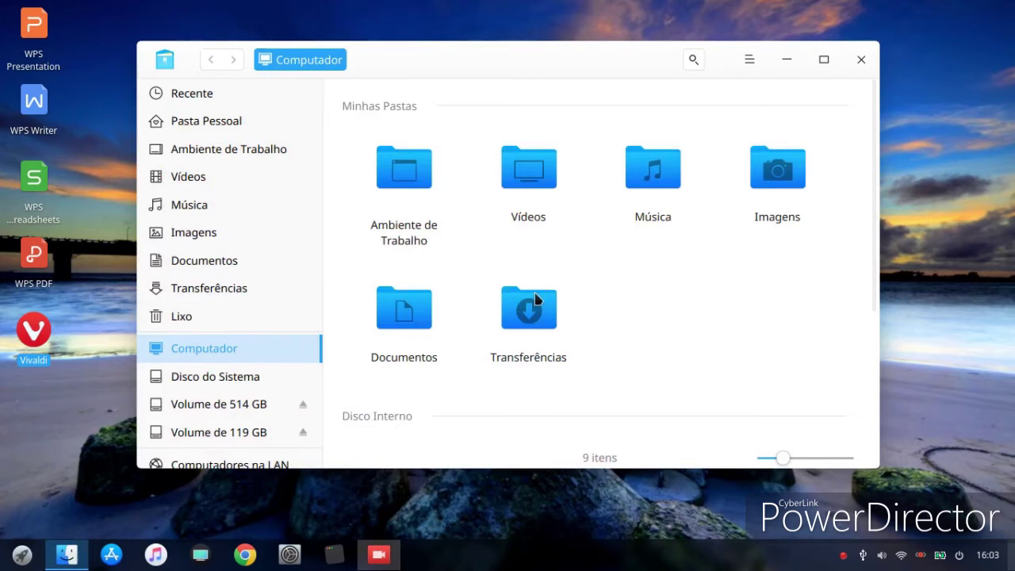
pyautogui.doubleClick(533, 301)
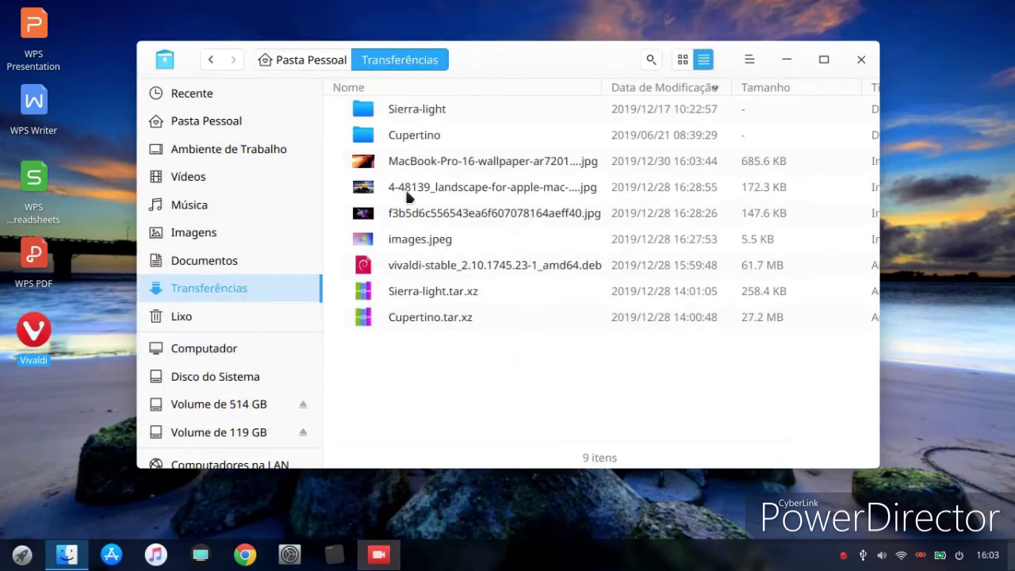
pyautogui.rightClick(379, 162)
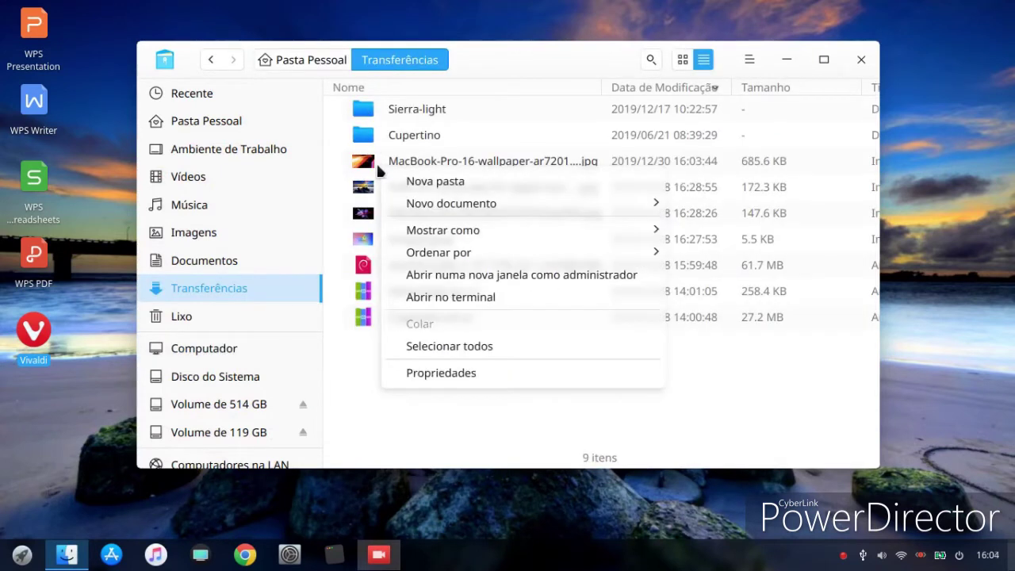
pyautogui.press('Escape')
pyautogui.rightClick(364, 162)
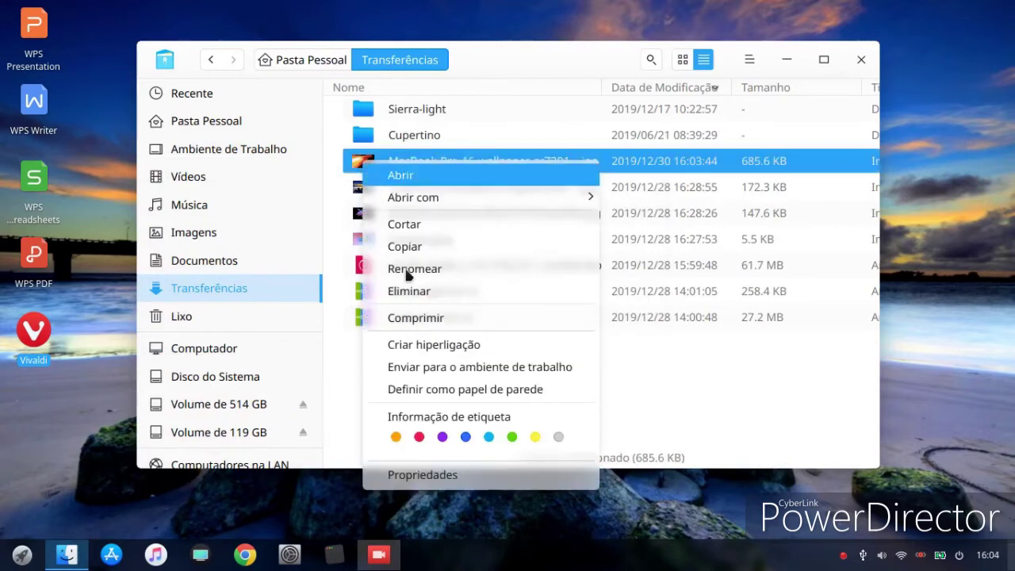
pyautogui.click(413, 390)
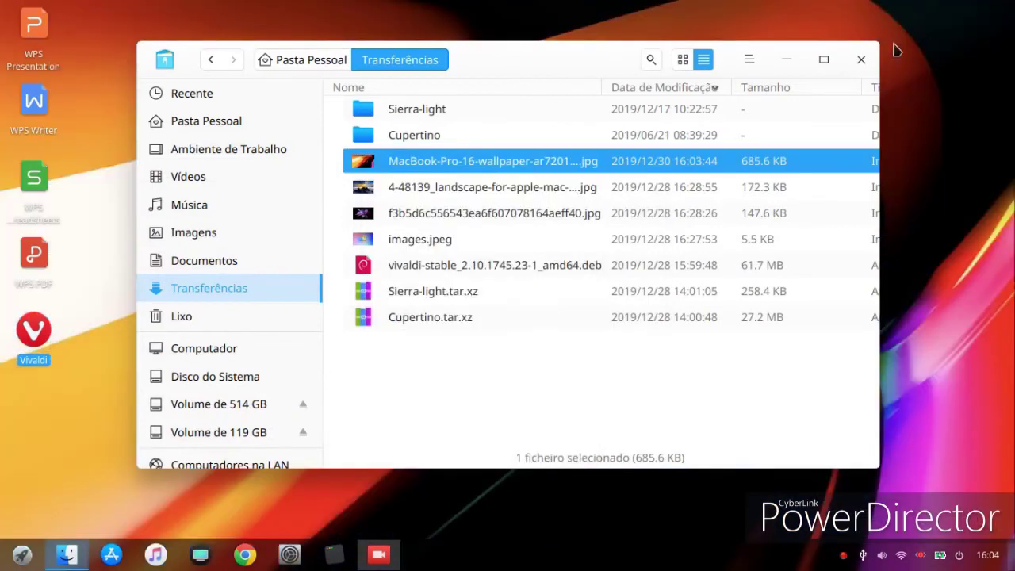
pyautogui.click(863, 62)
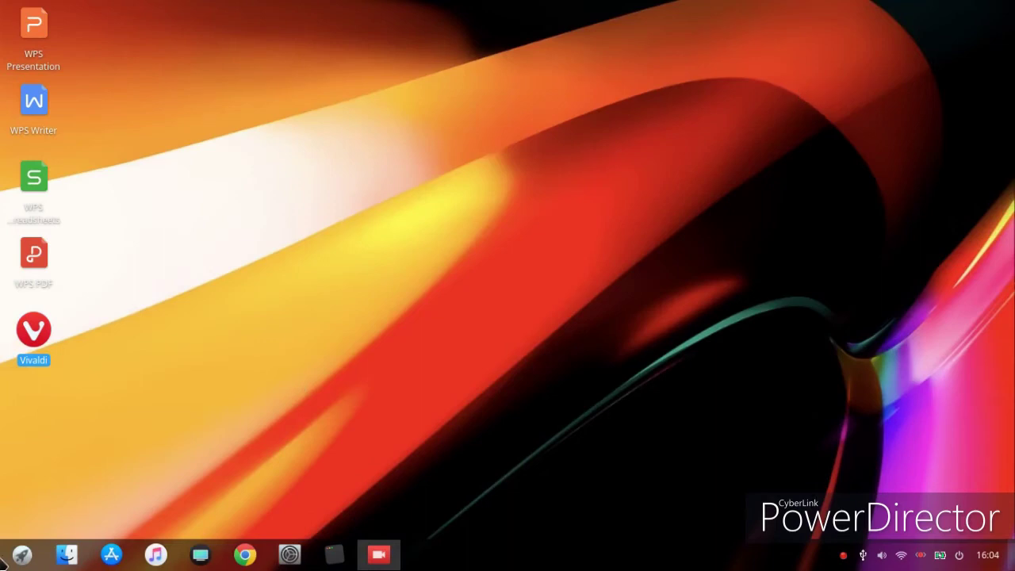
# Step: Expand the application launcher to full screen and look through all the installed application icons
pyautogui.click(6, 560)
pyautogui.click(5, 562)
pyautogui.click(5, 562)
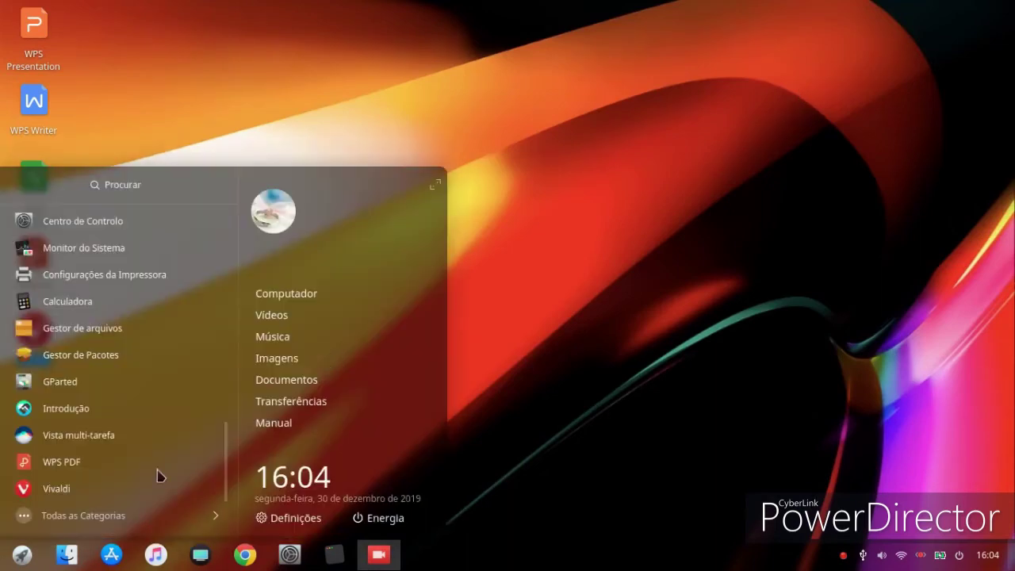
pyautogui.click(429, 188)
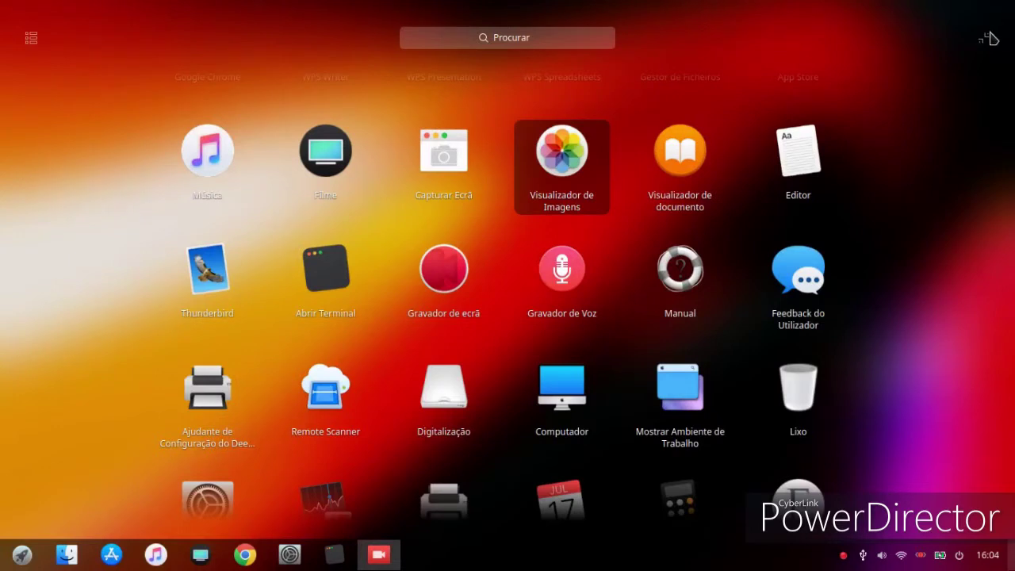
pyautogui.scroll(-1, 633, 206)
pyautogui.scroll(-1, 634, 206)
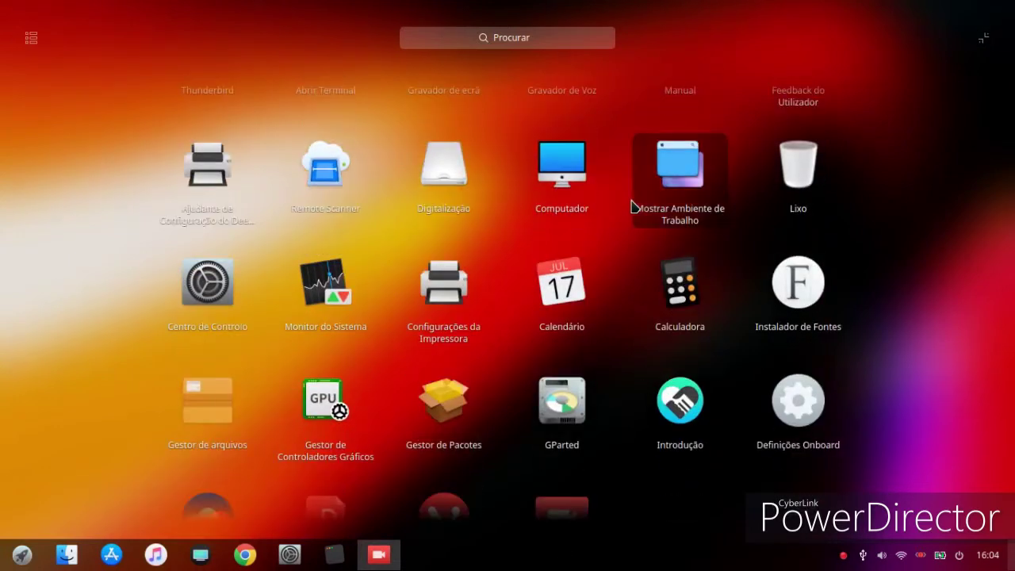
pyautogui.scroll(-1, 632, 205)
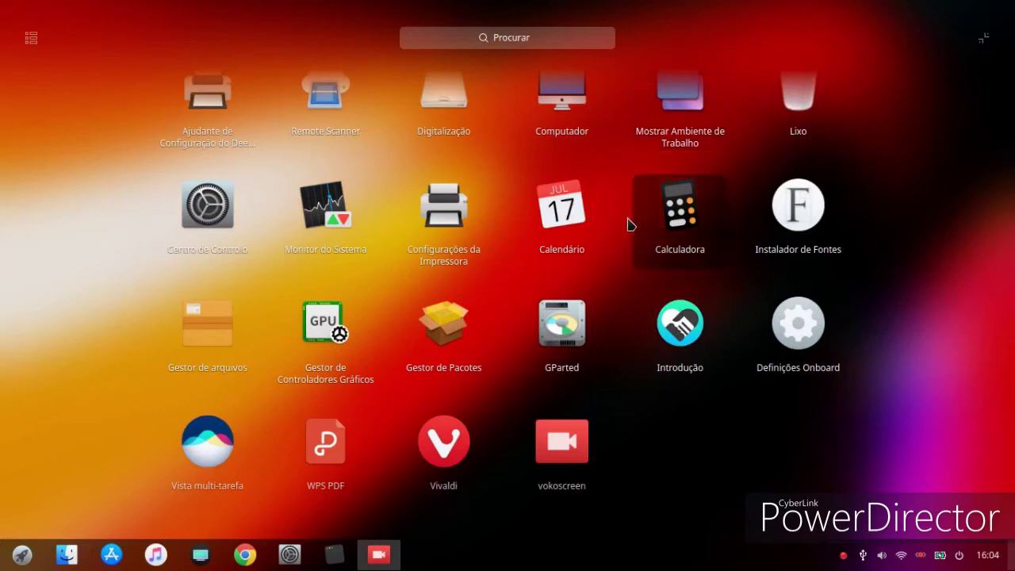
# Step: Open the Onboard settings, try its keyboard themes, select Classic Onboard, and close the settings
pyautogui.click(790, 330)
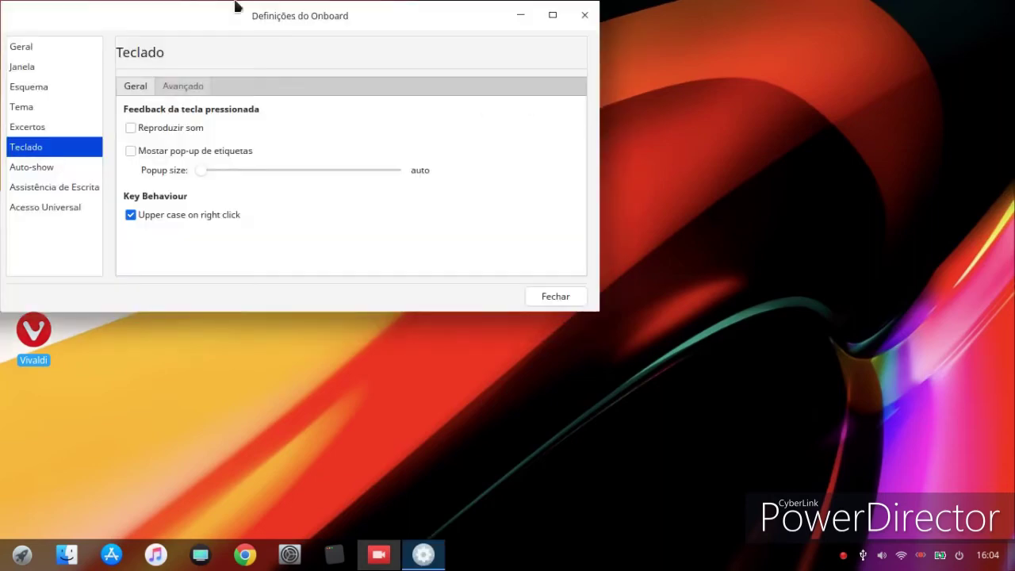
pyautogui.moveTo(282, 26); pyautogui.dragTo(503, 106)
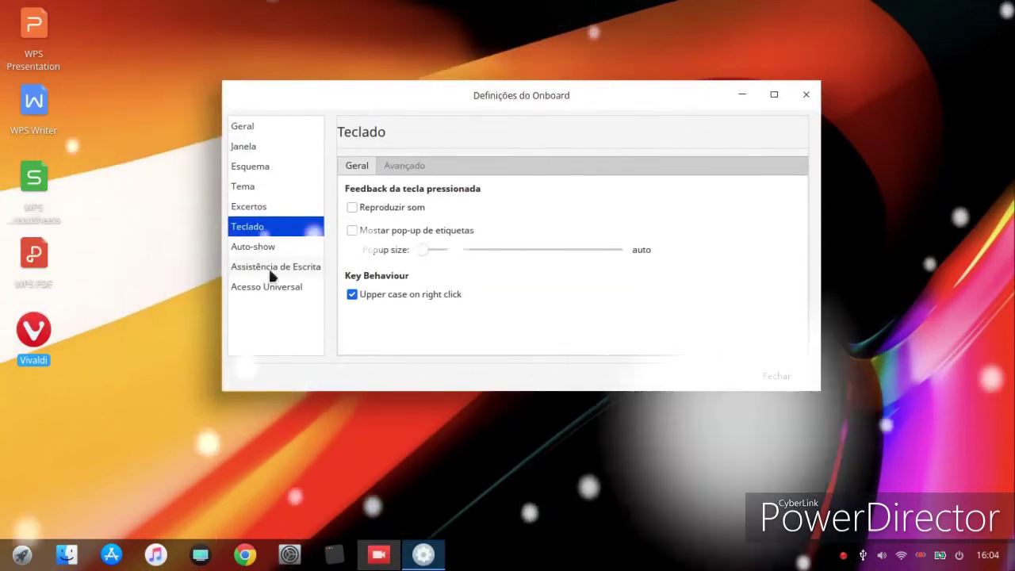
pyautogui.click(255, 190)
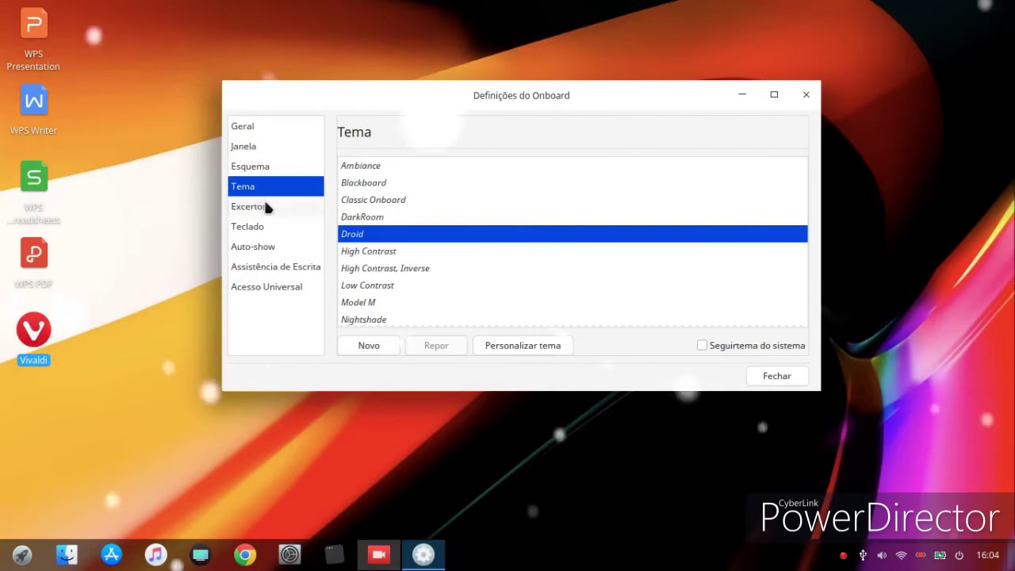
pyautogui.click(352, 252)
pyautogui.click(356, 218)
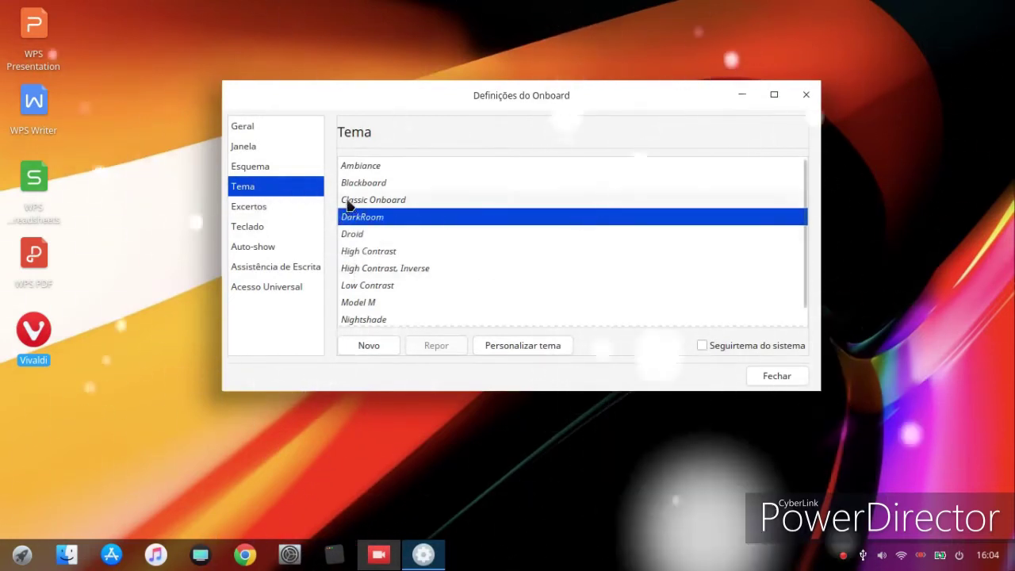
pyautogui.click(353, 200)
pyautogui.click(791, 379)
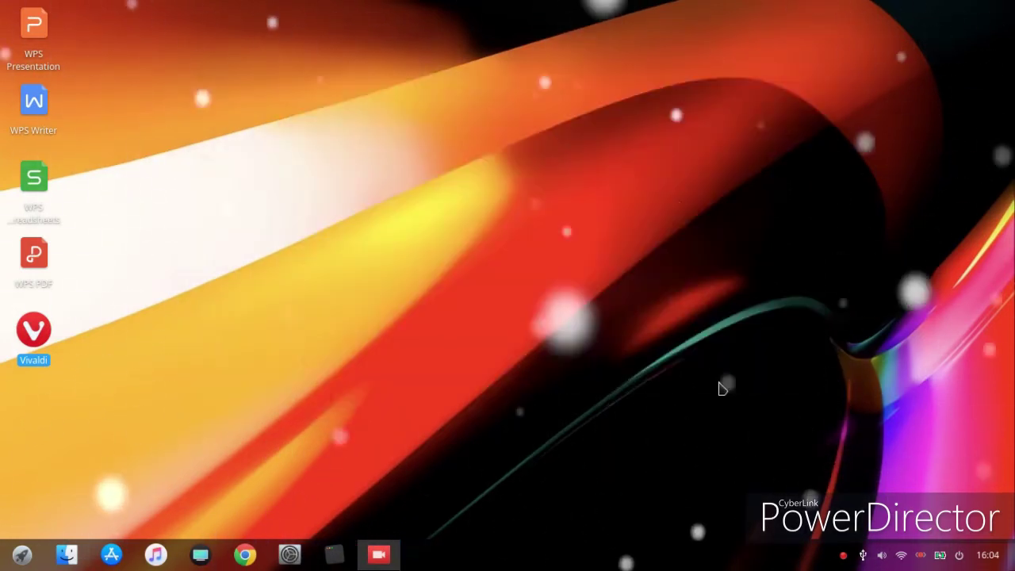
# Step: Set the dock's location to Topo and check how the launcher opens from there
pyautogui.press('super')
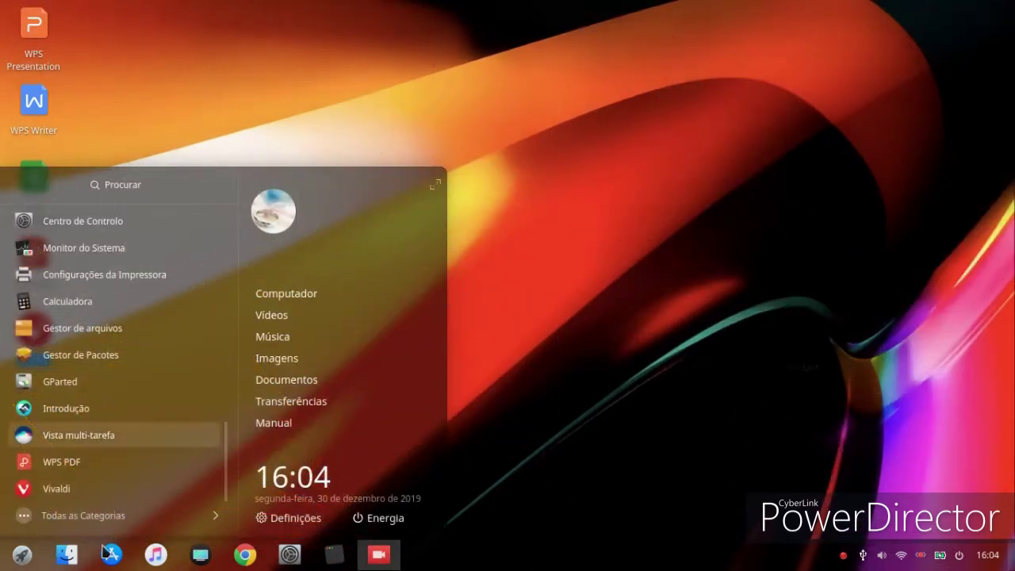
pyautogui.click(565, 387)
pyautogui.rightClick(14, 560)
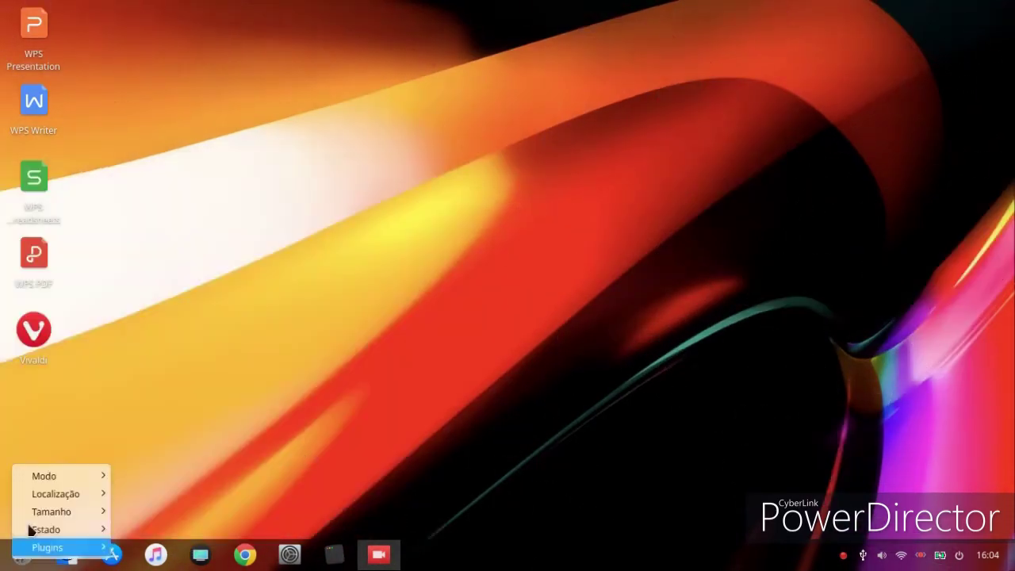
pyautogui.moveTo(38, 493)
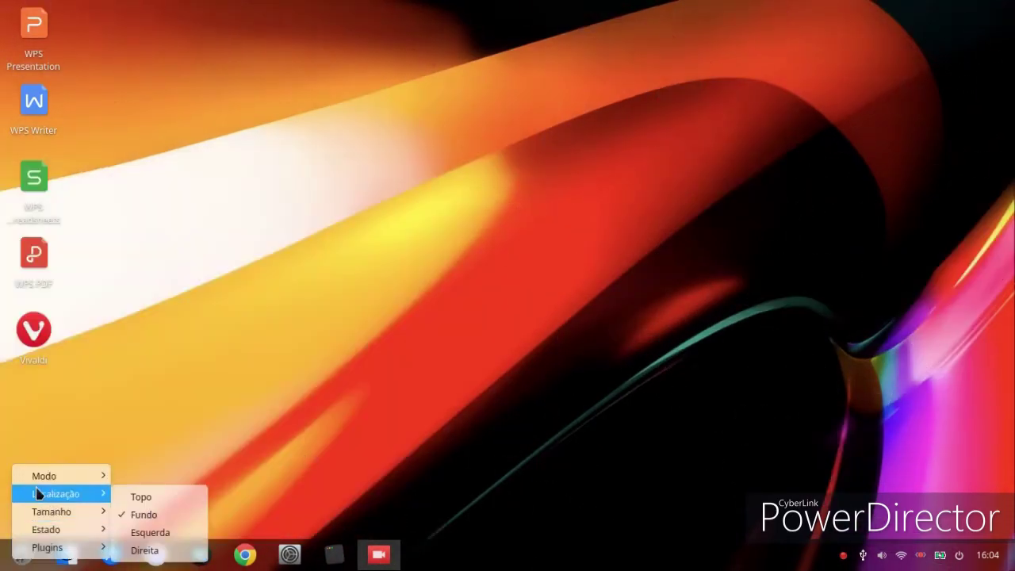
pyautogui.click(148, 497)
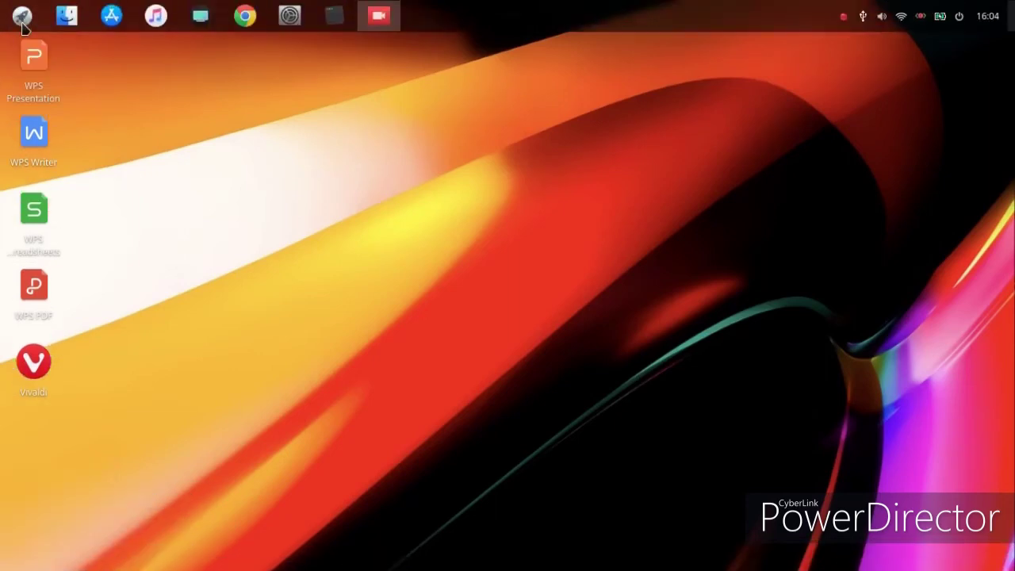
pyautogui.click(18, 21)
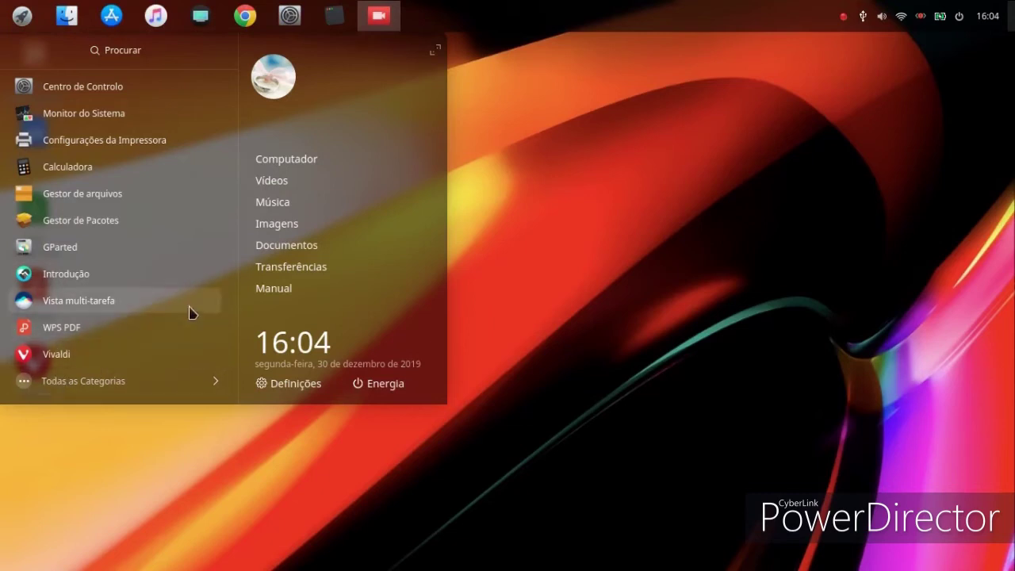
pyautogui.click(676, 183)
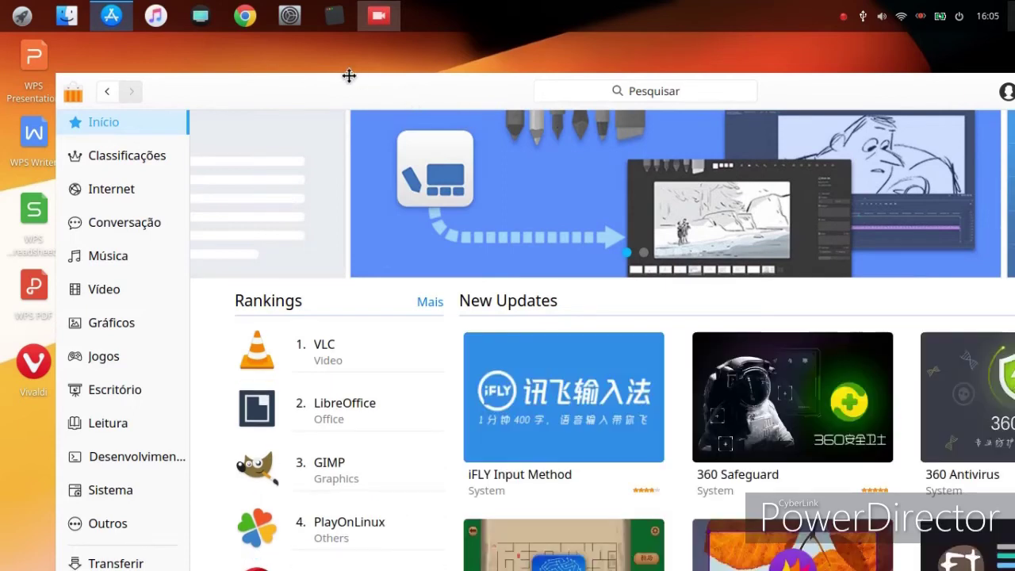
# Step: Look through the App Store's Classificações, Gráficos, Desenvolvimento, Outros and Transferir sections, and close the store
pyautogui.click(120, 164)
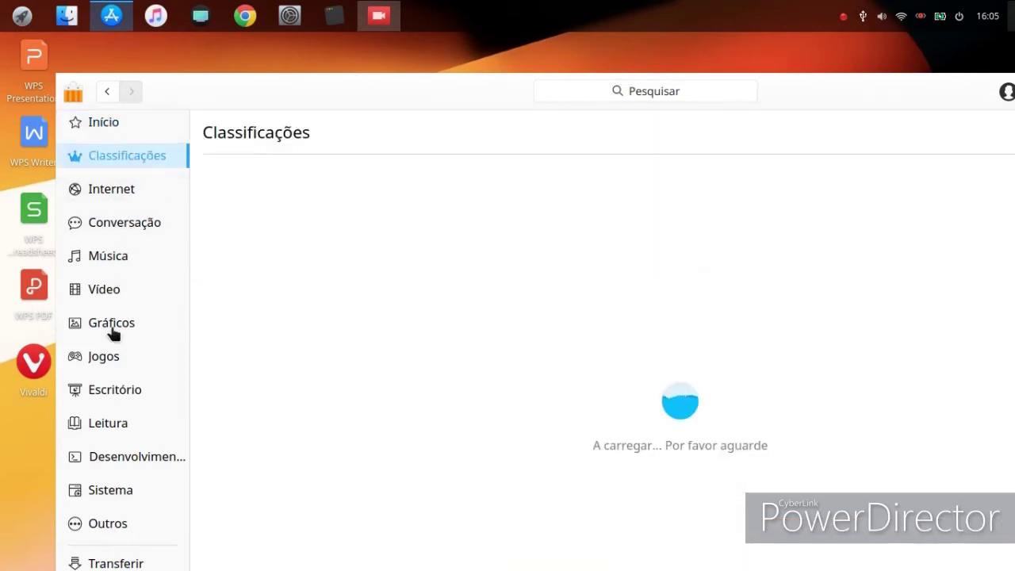
pyautogui.click(113, 327)
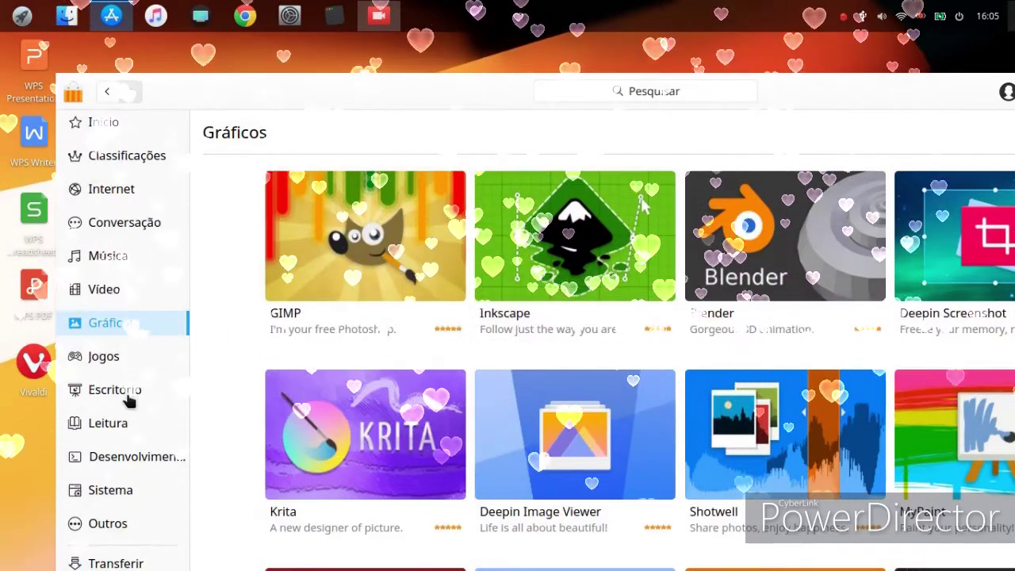
pyautogui.click(108, 459)
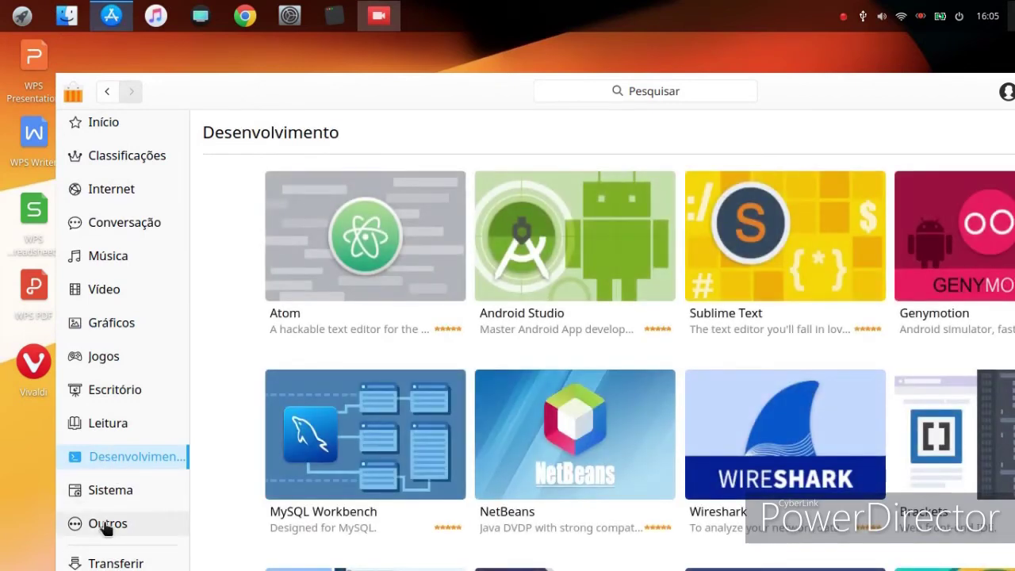
pyautogui.click(103, 525)
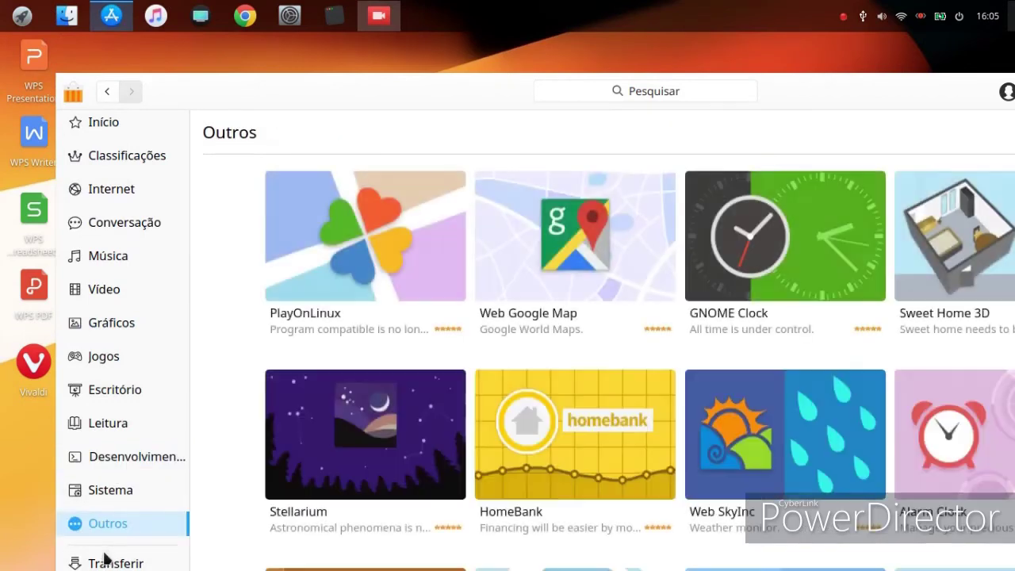
pyautogui.click(103, 562)
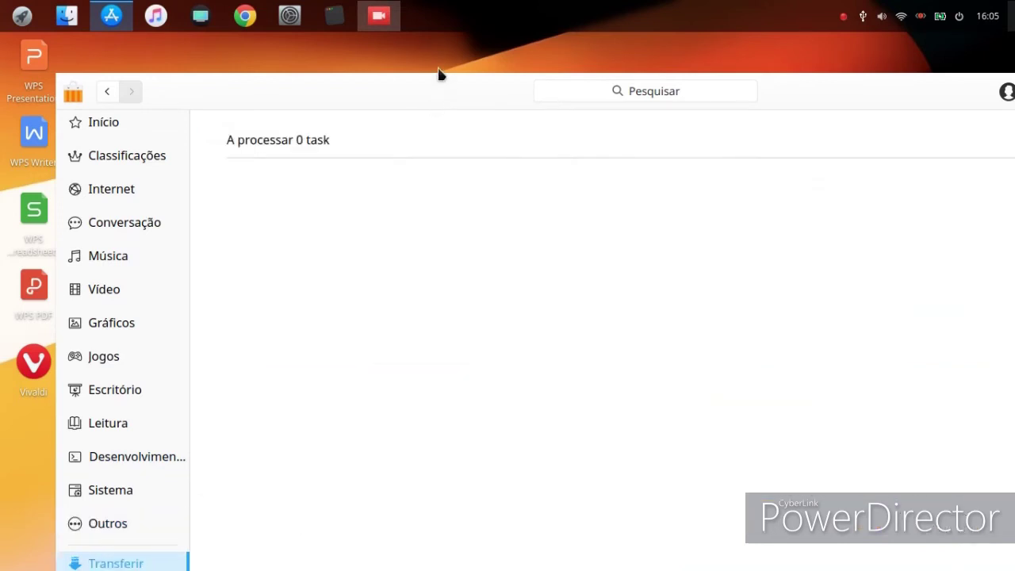
pyautogui.rightClick(300, 94)
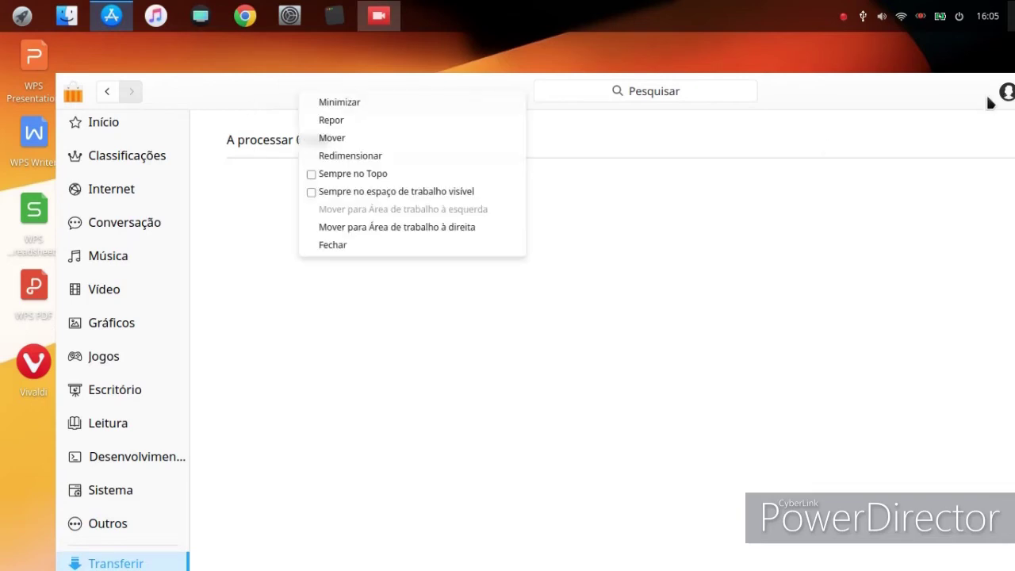
pyautogui.click(434, 256)
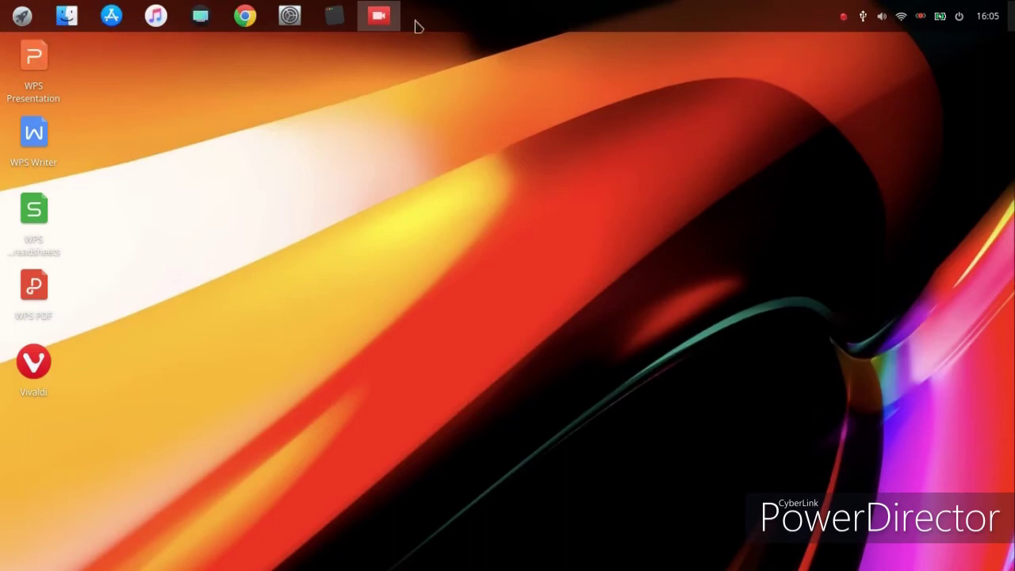
# Step: Set the dock's state to Manter Escondido
pyautogui.rightClick(488, 9)
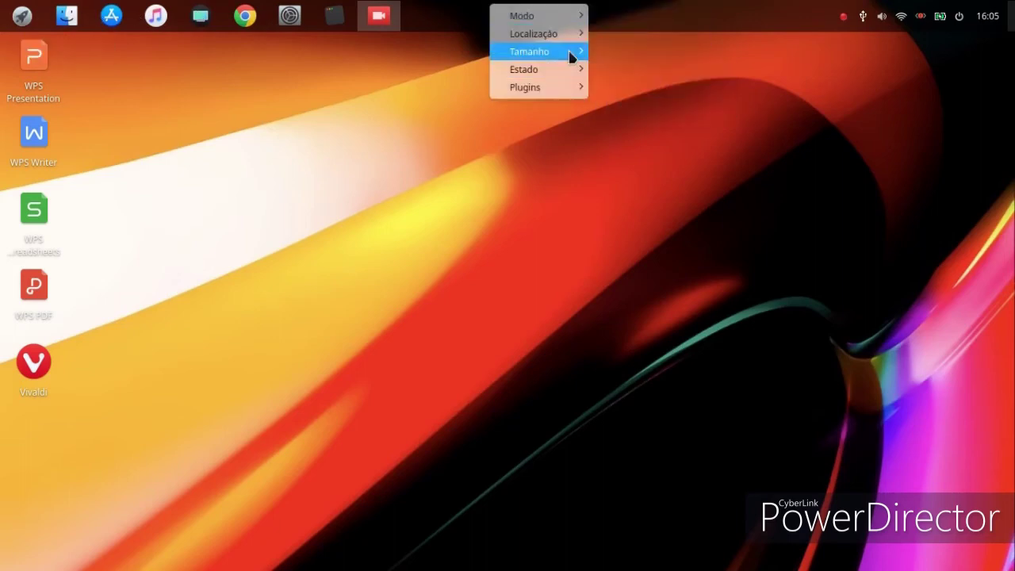
pyautogui.moveTo(573, 58)
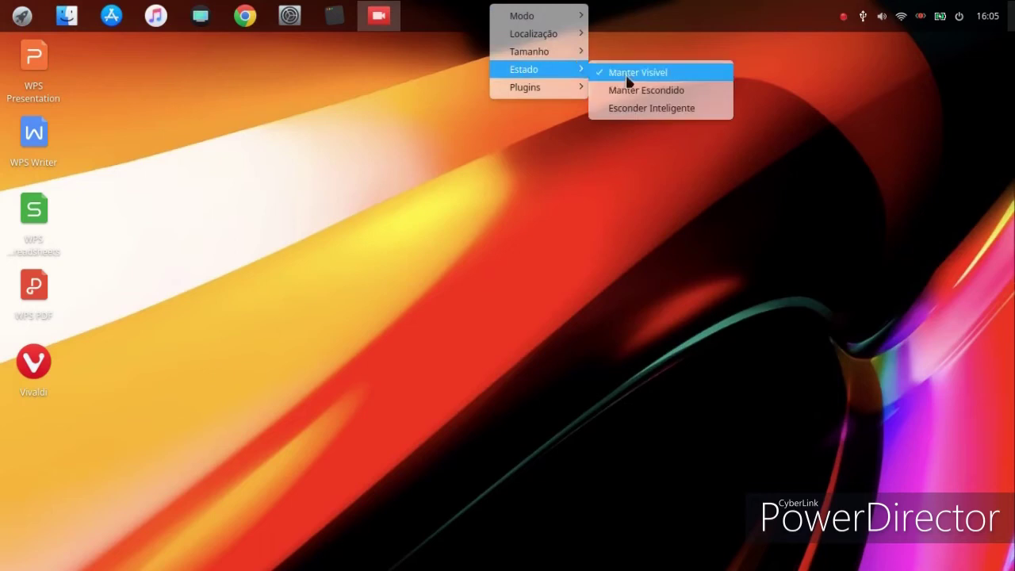
pyautogui.click(636, 89)
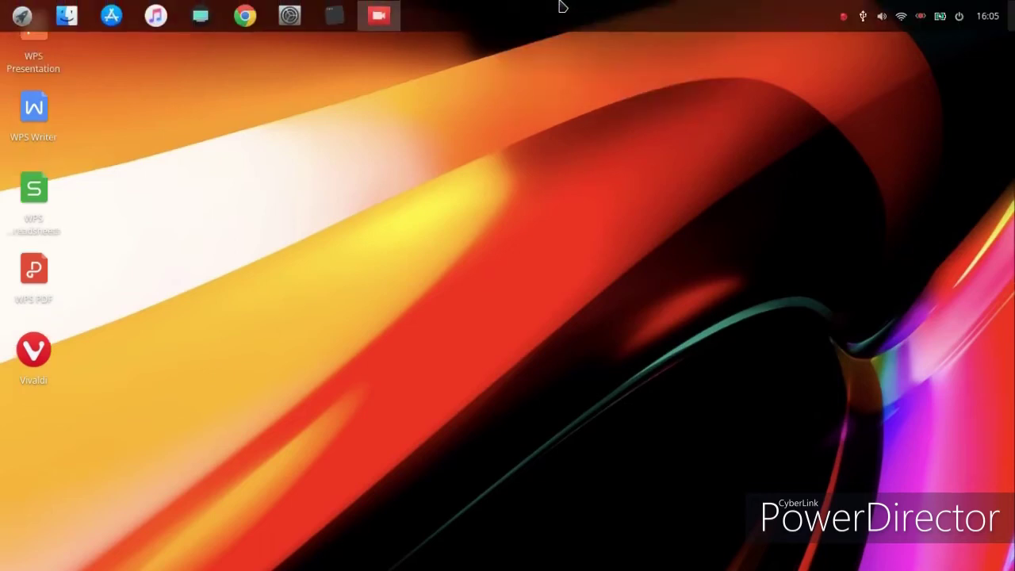
# Step: Enable the Onboard plugin on the dock
pyautogui.rightClick(565, 7)
pyautogui.moveTo(603, 77)
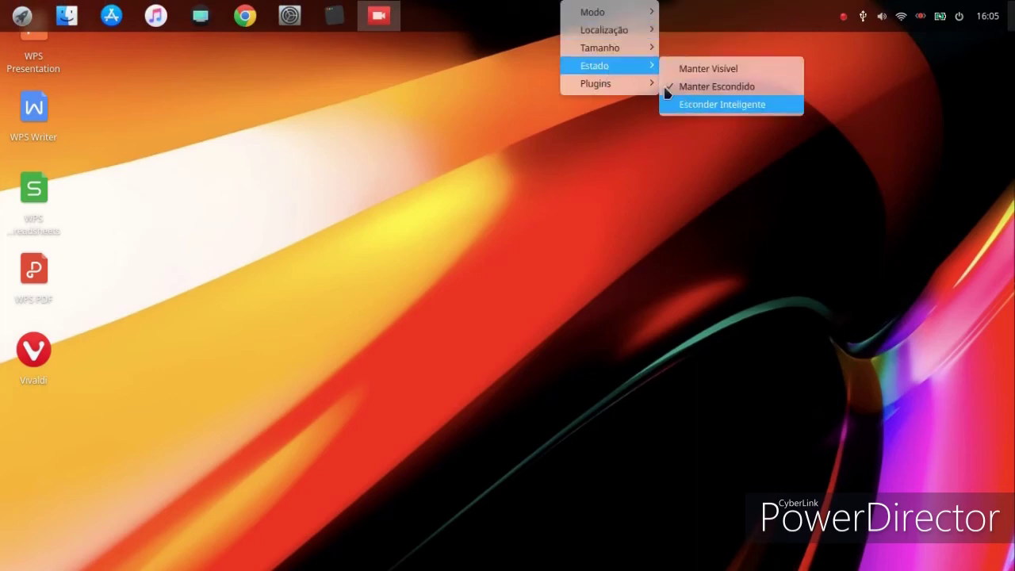
pyautogui.moveTo(618, 94)
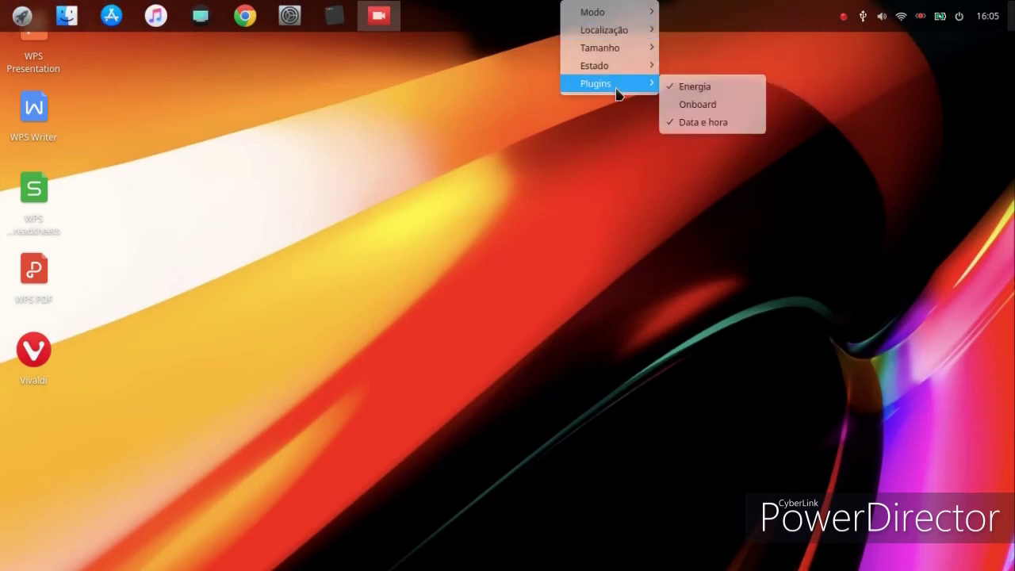
pyautogui.click(673, 103)
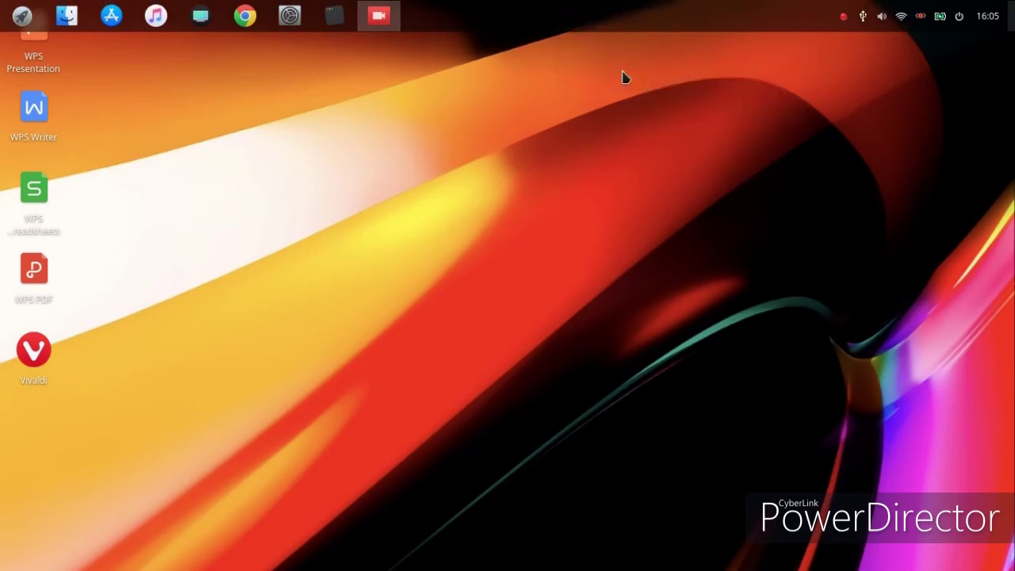
# Step: Move the dock by setting its location to Fundo
pyautogui.rightClick(505, 7)
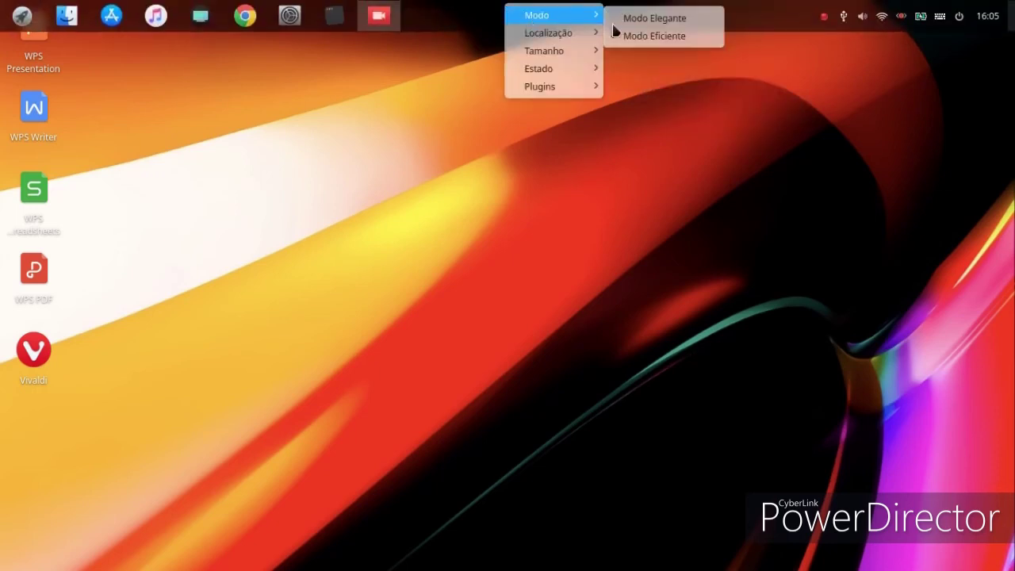
pyautogui.moveTo(583, 33)
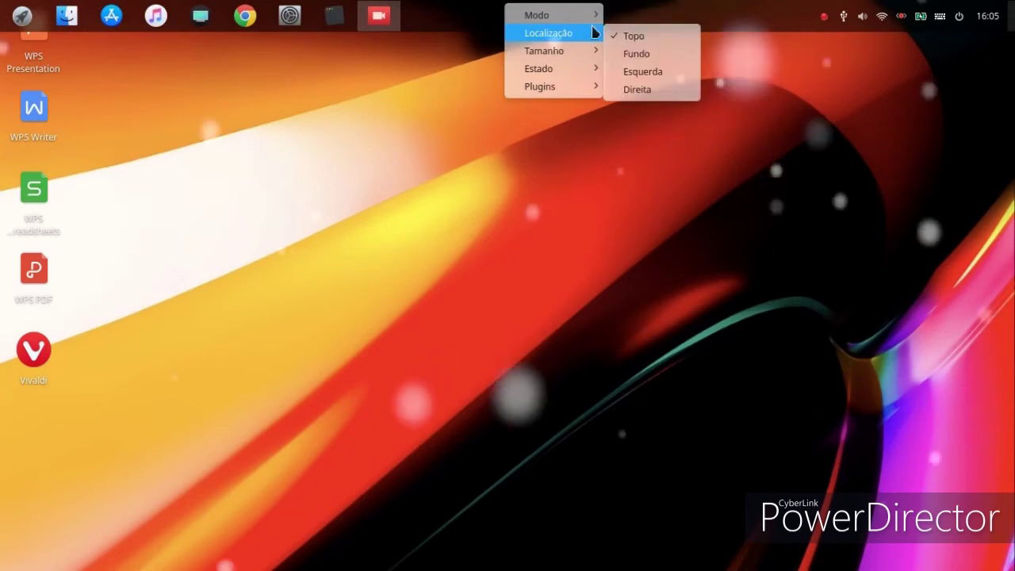
pyautogui.click(636, 52)
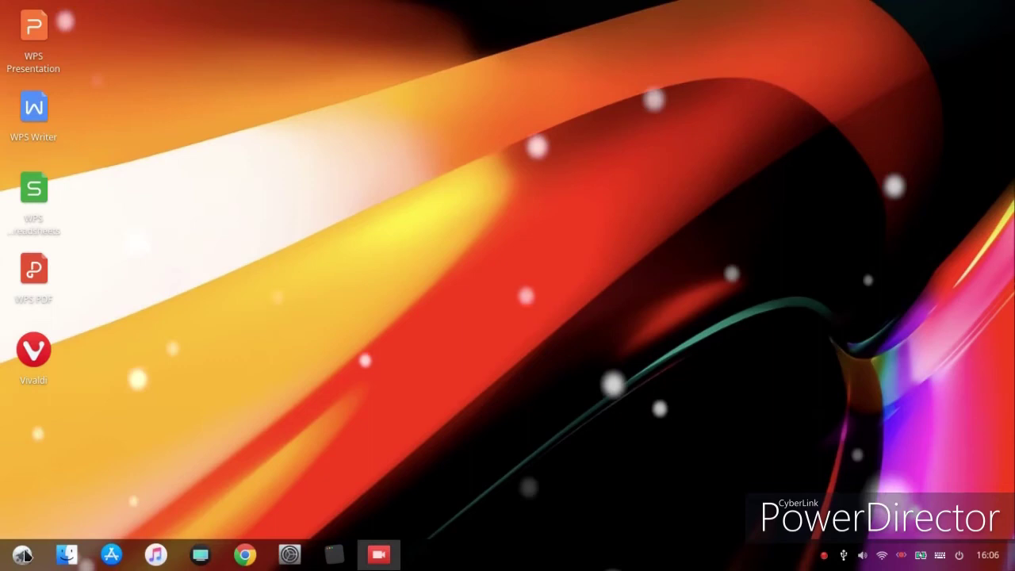
# Step: Open the launcher, expand it to full screen, and look through the installed applications
pyautogui.click(22, 555)
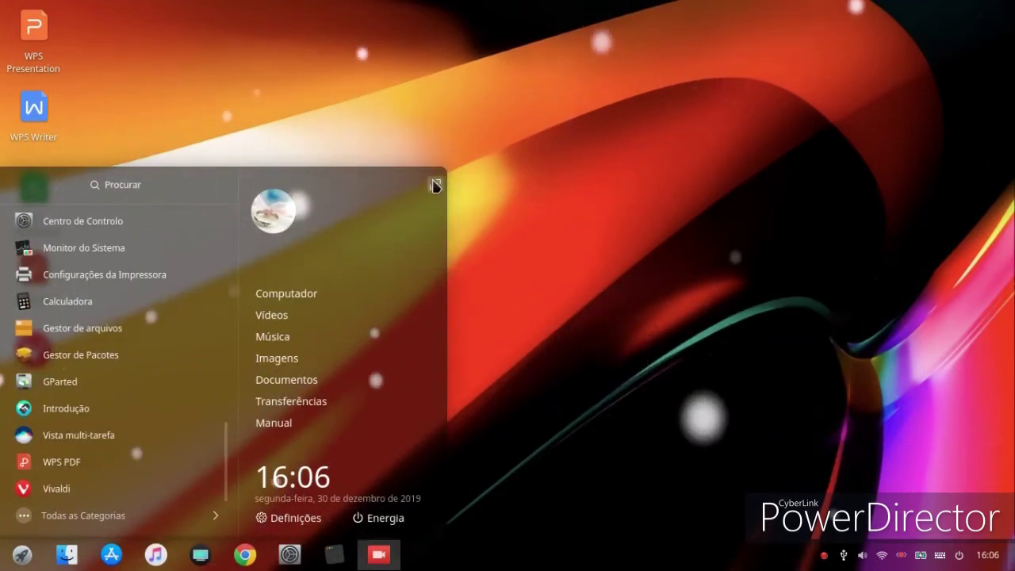
pyautogui.click(435, 185)
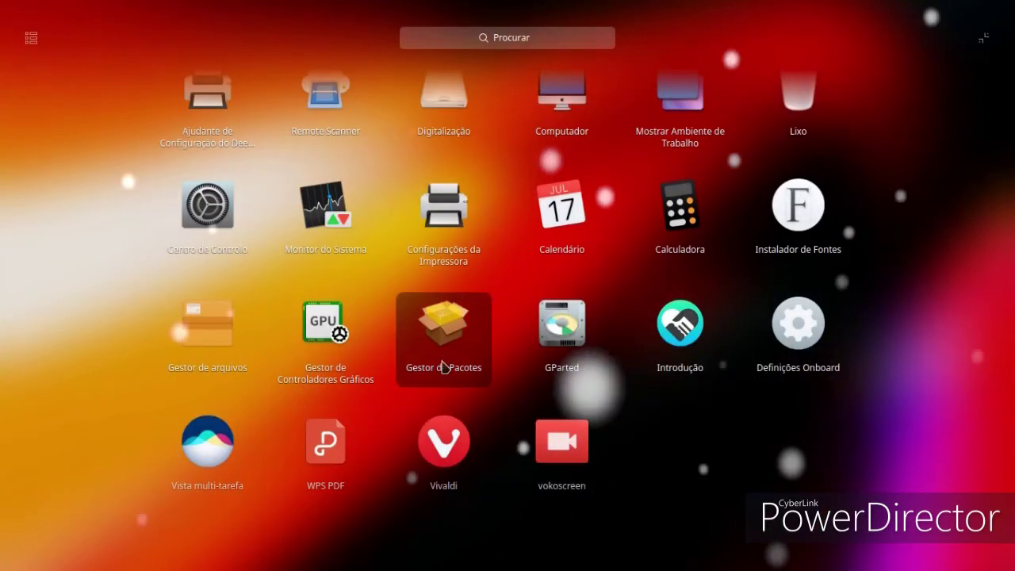
pyautogui.scroll(5, 443, 379)
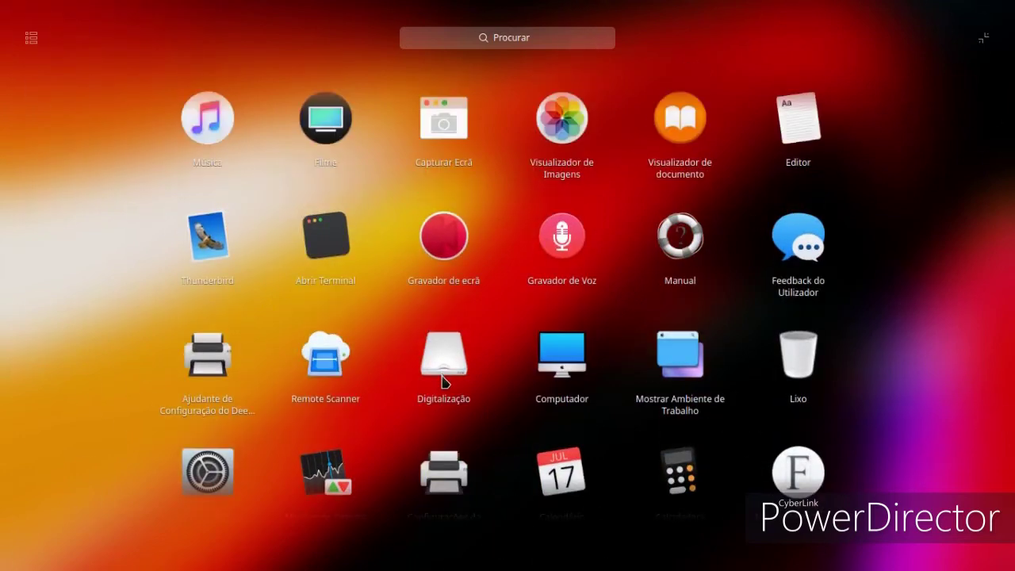
pyautogui.scroll(2, 443, 382)
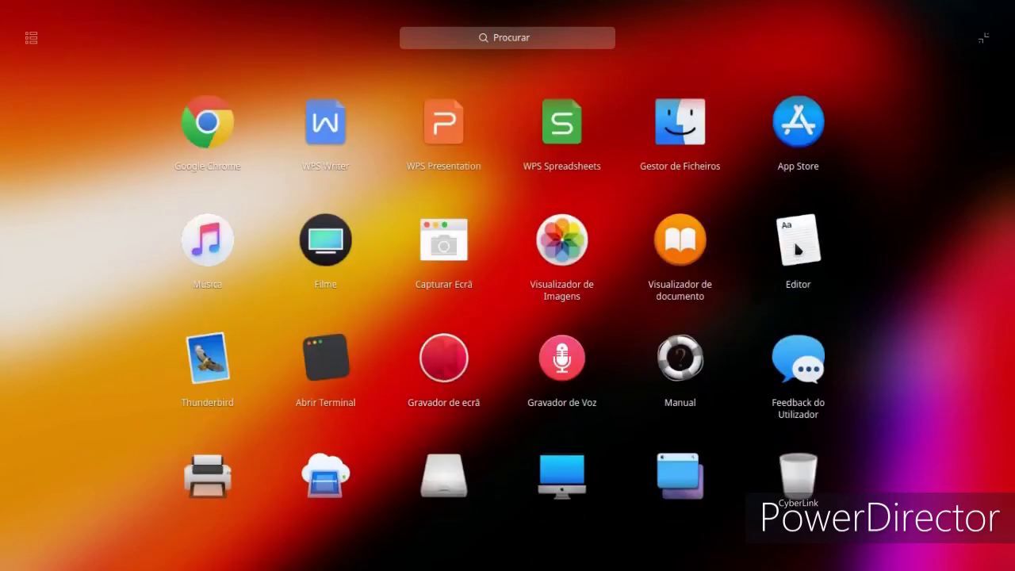
pyautogui.scroll(-2, 758, 422)
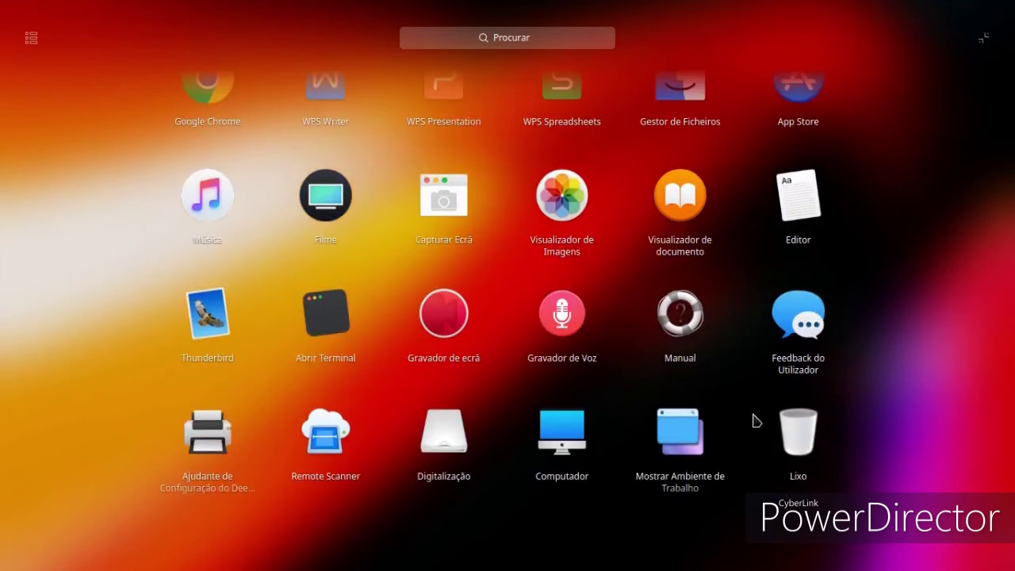
pyautogui.scroll(-1, 756, 419)
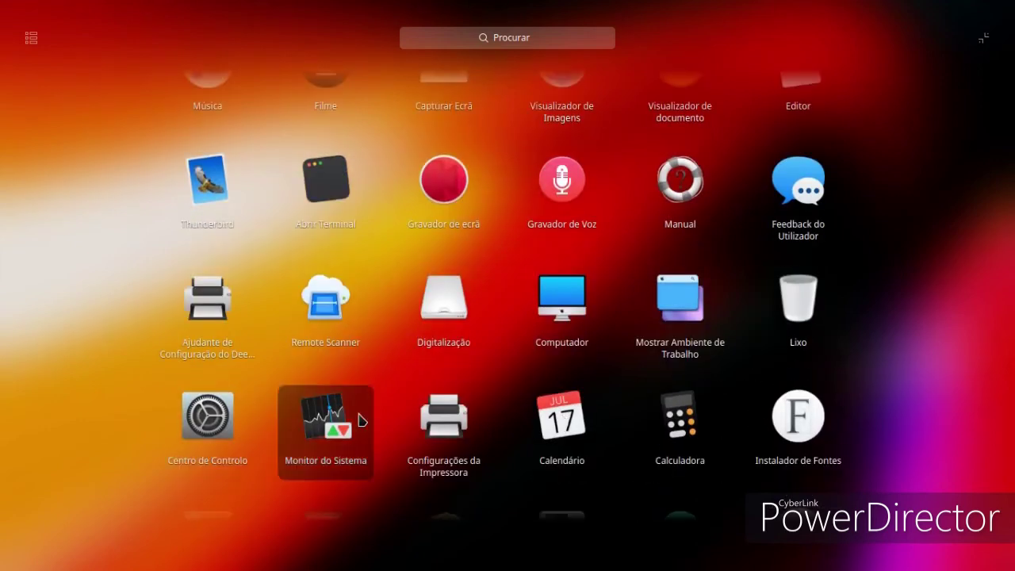
# Step: Open Monitor do Sistema from the launcher, sort the process list by Transferir, and close the monitor
pyautogui.click(334, 430)
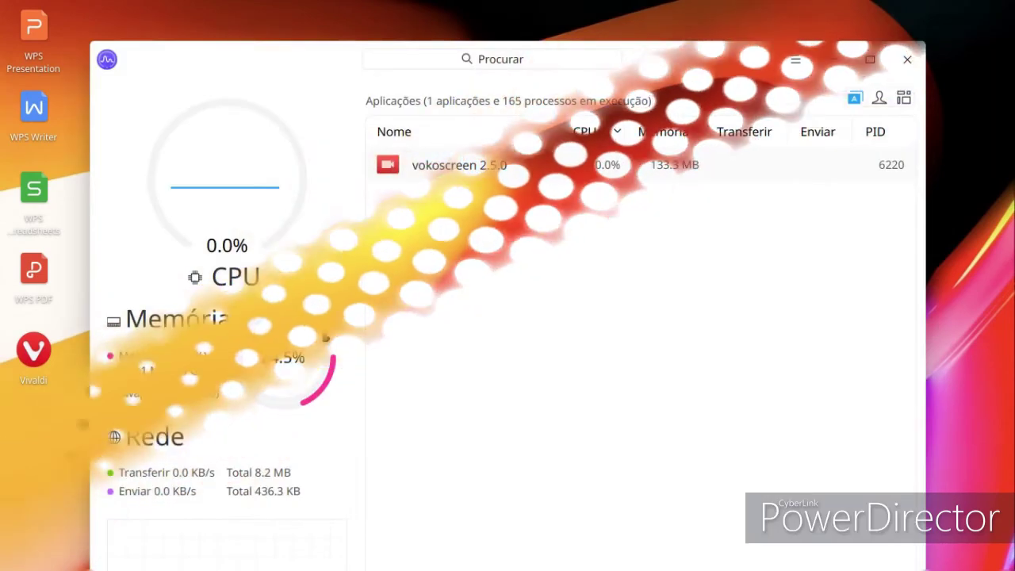
pyautogui.moveTo(281, 49); pyautogui.dragTo(322, 32)
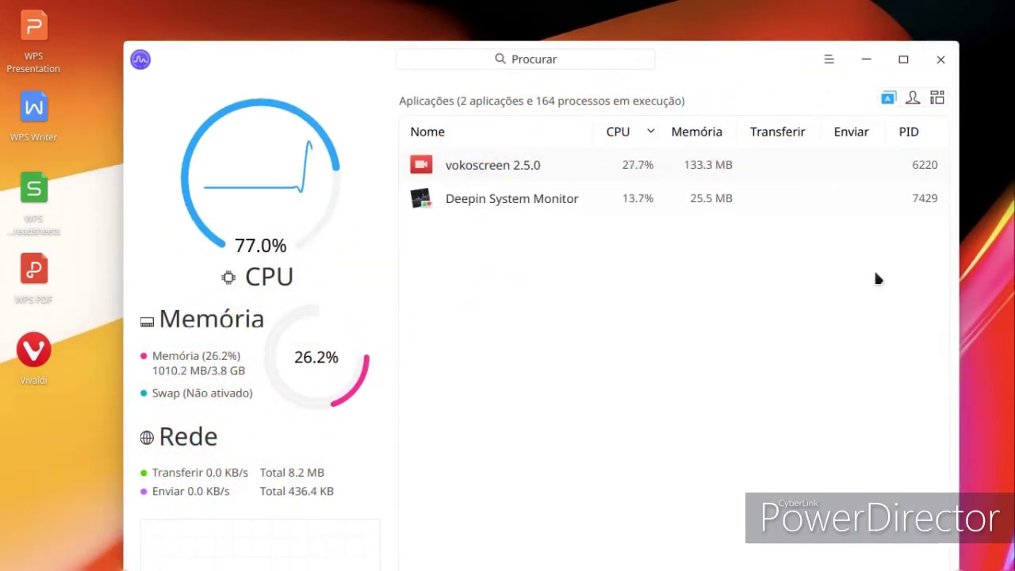
pyautogui.click(754, 135)
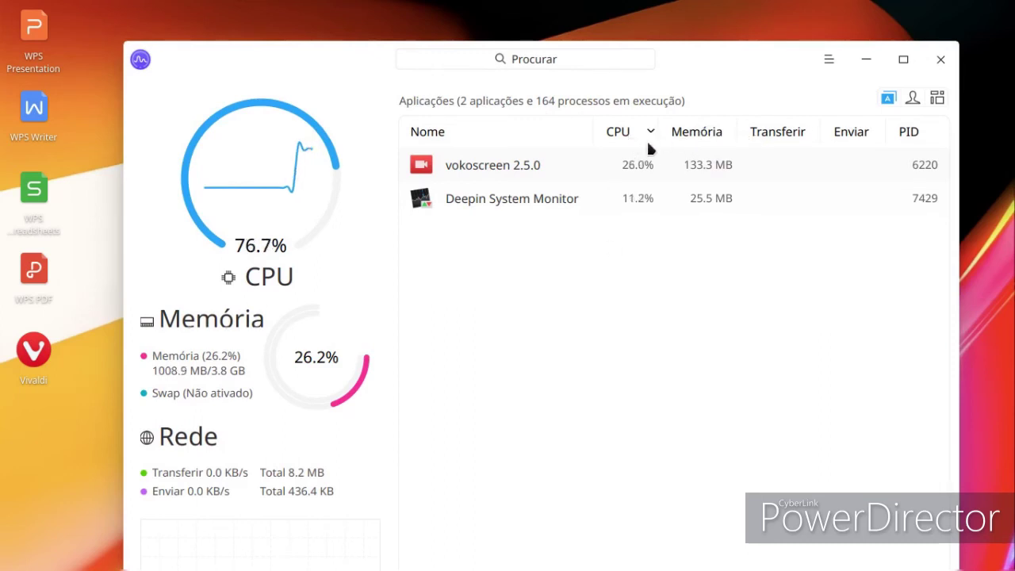
pyautogui.click(735, 141)
pyautogui.click(780, 135)
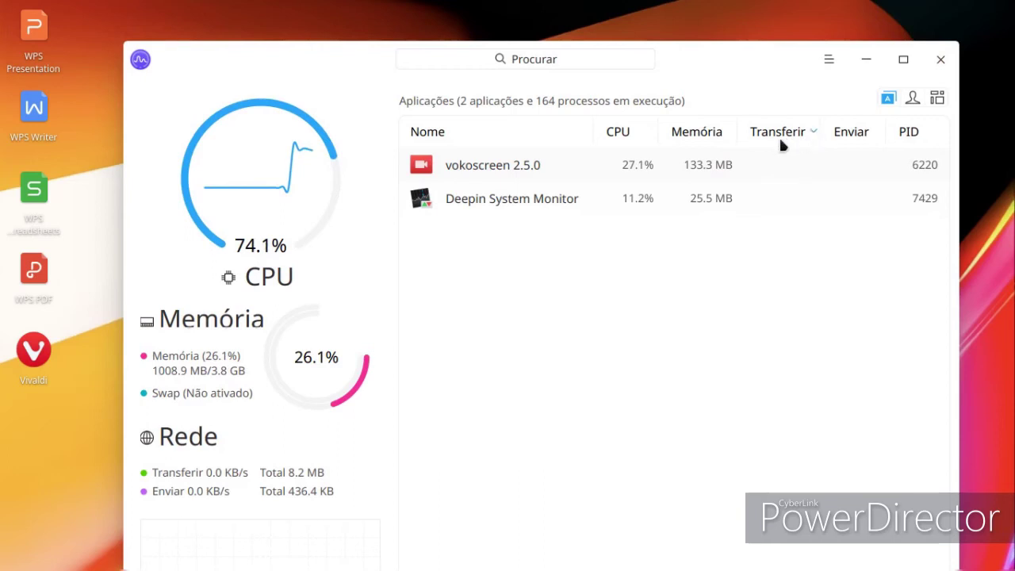
pyautogui.click(941, 59)
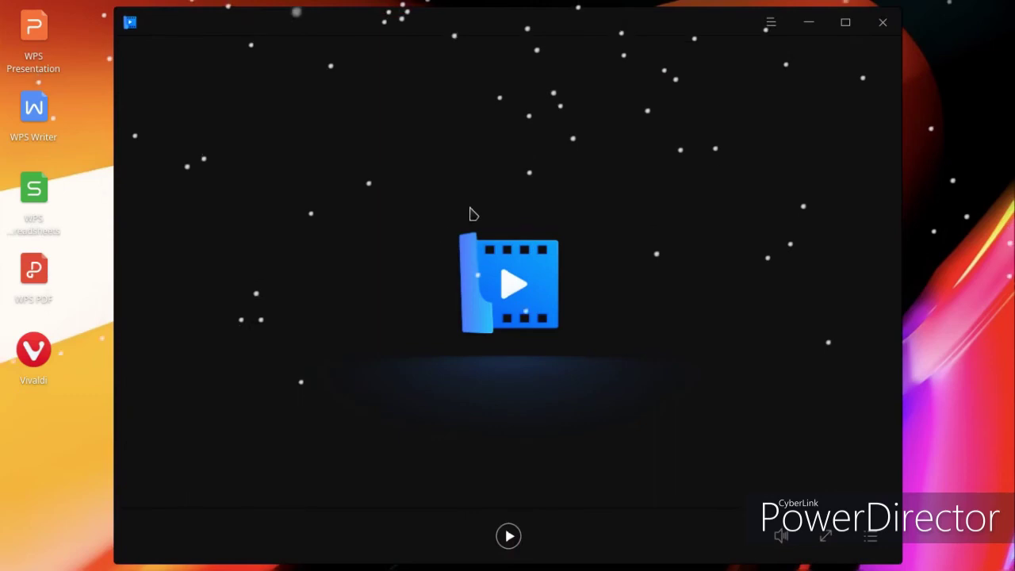
# Step: Play the video vokoscreen-2019-12-30_16-01-08.mkv in the movie player, pause it, and close the player
pyautogui.click(513, 549)
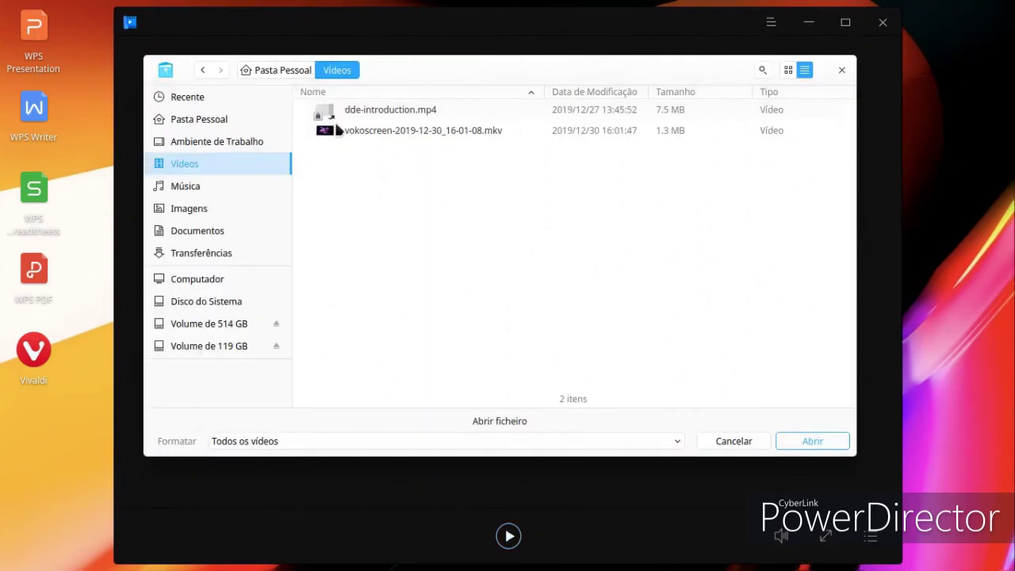
pyautogui.doubleClick(370, 137)
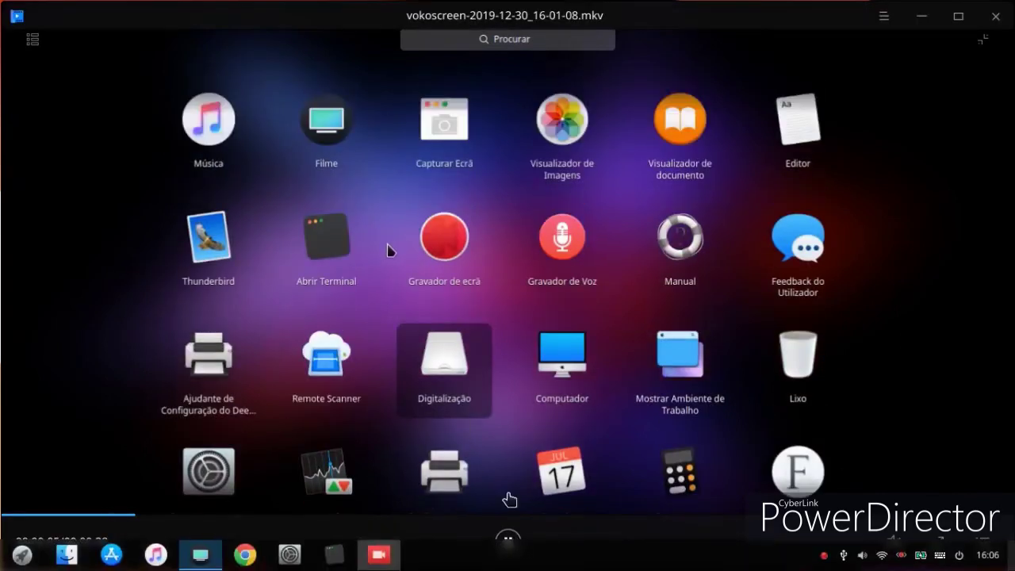
pyautogui.click(507, 543)
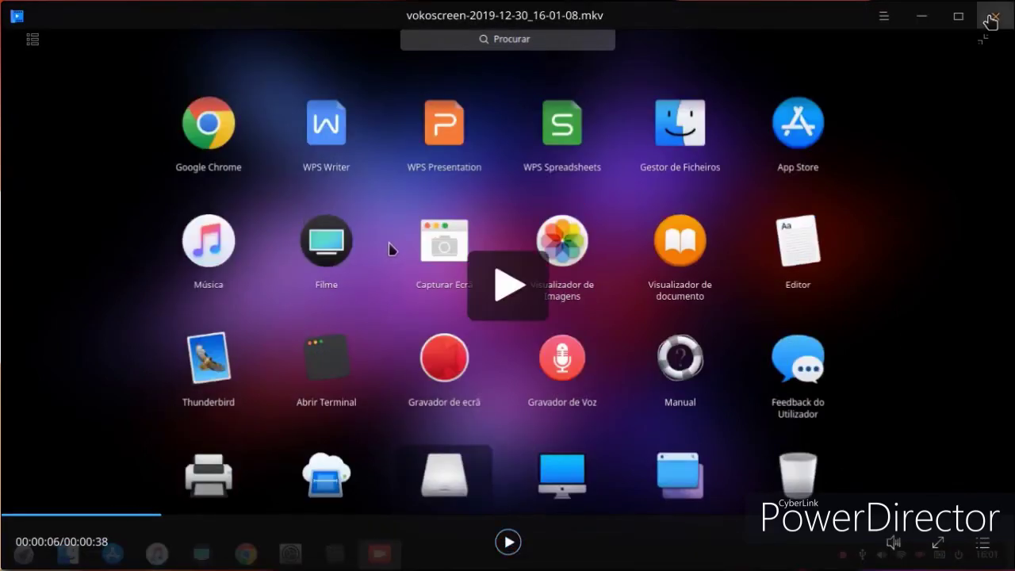
pyautogui.click(997, 16)
# Step: Set the dock's state to Manter Visível and review its plugin and state options
pyautogui.moveTo(162, 568)
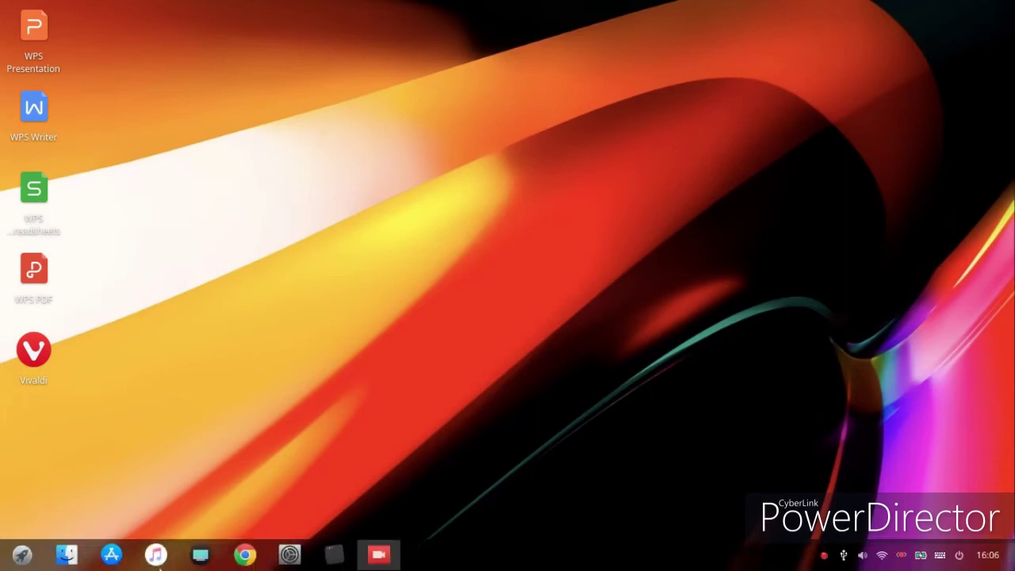
pyautogui.rightClick(449, 563)
pyautogui.moveTo(490, 550)
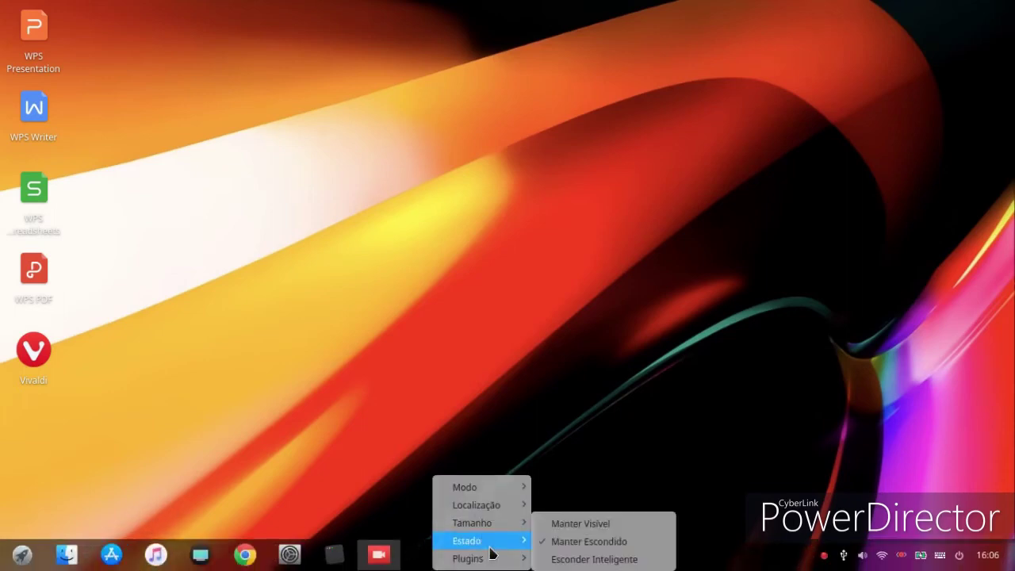
pyautogui.click(541, 544)
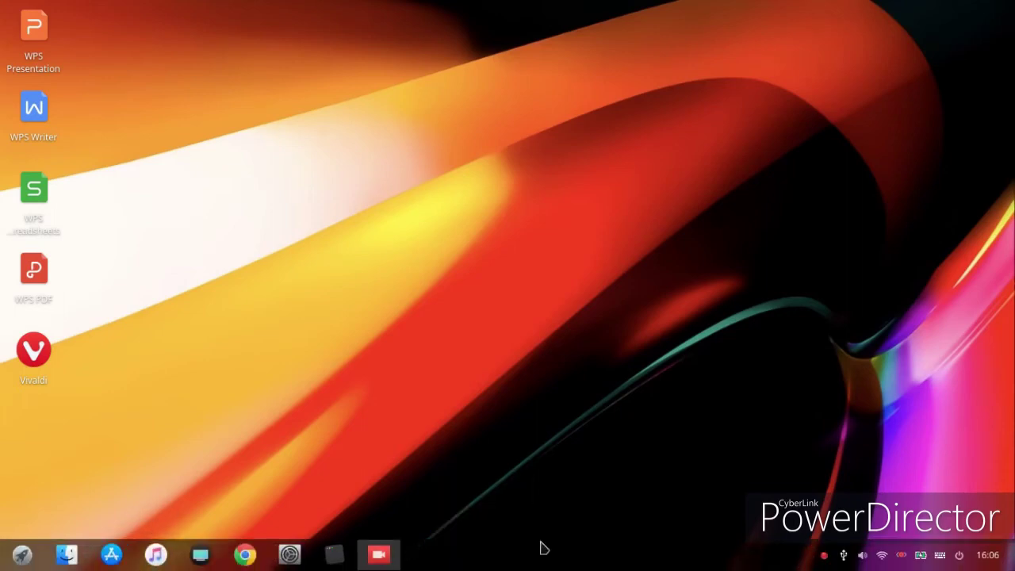
pyautogui.rightClick(496, 560)
pyautogui.moveTo(556, 527)
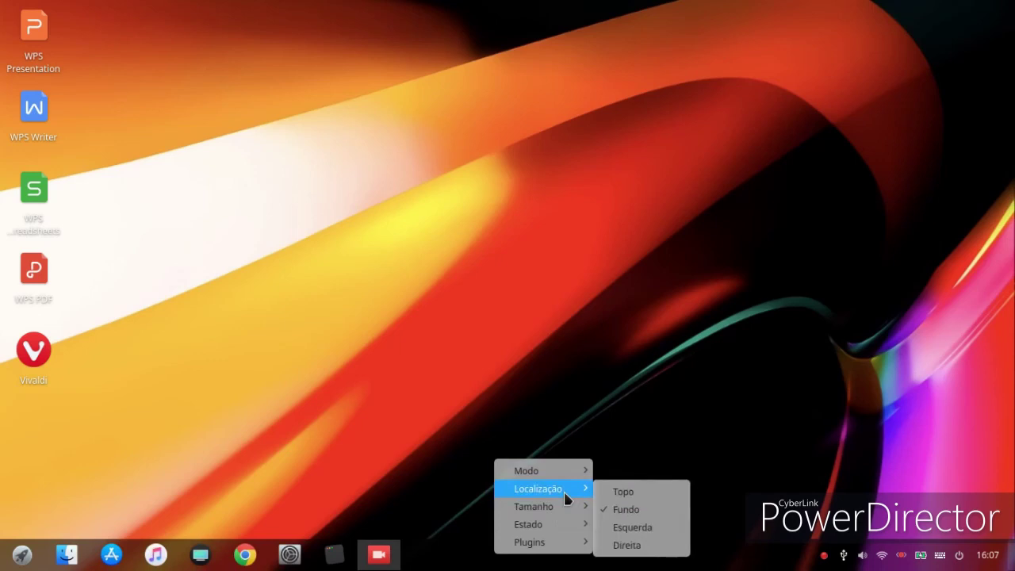
pyautogui.moveTo(562, 478)
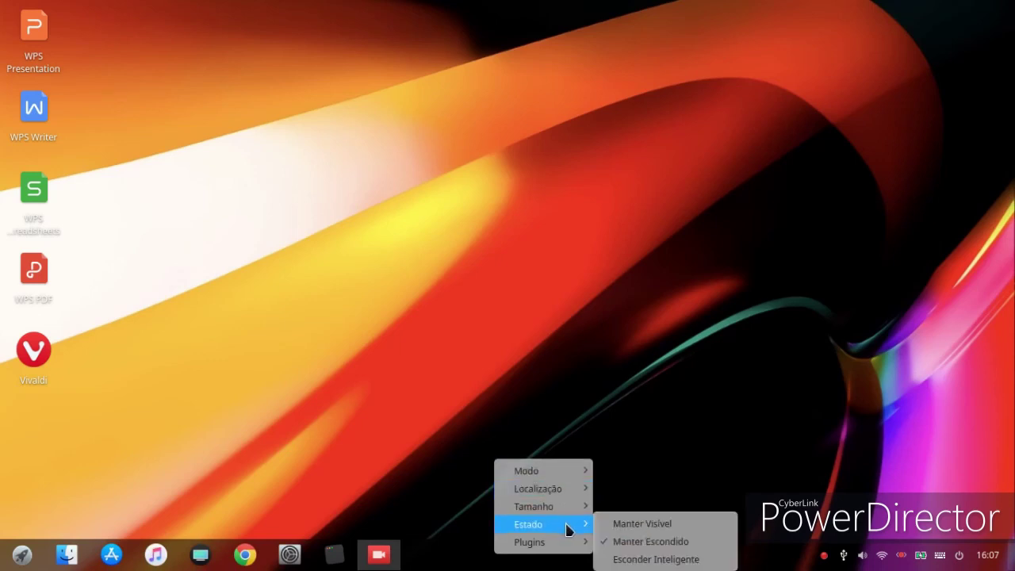
pyautogui.moveTo(568, 551)
pyautogui.click(611, 525)
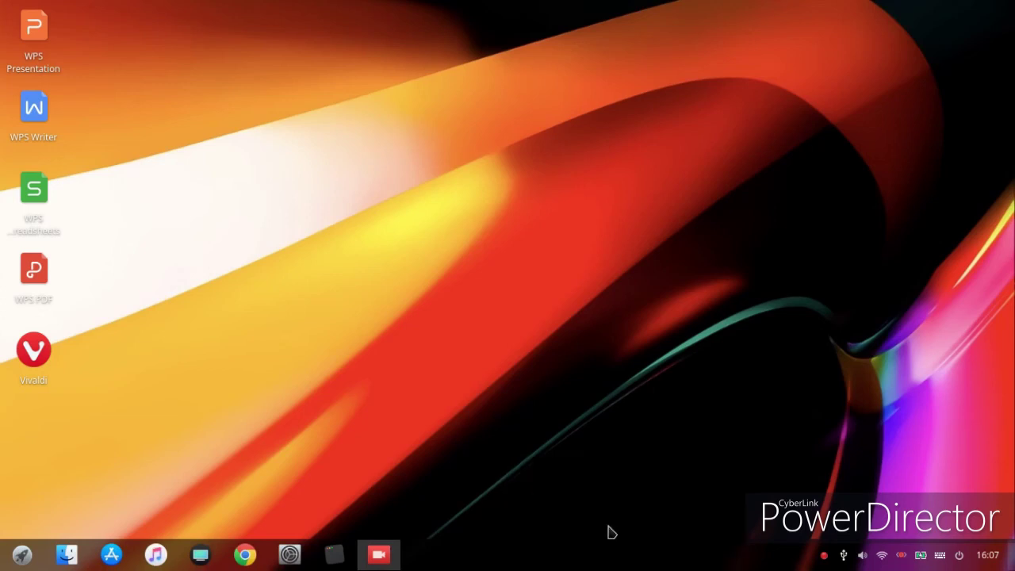
pyautogui.rightClick(581, 550)
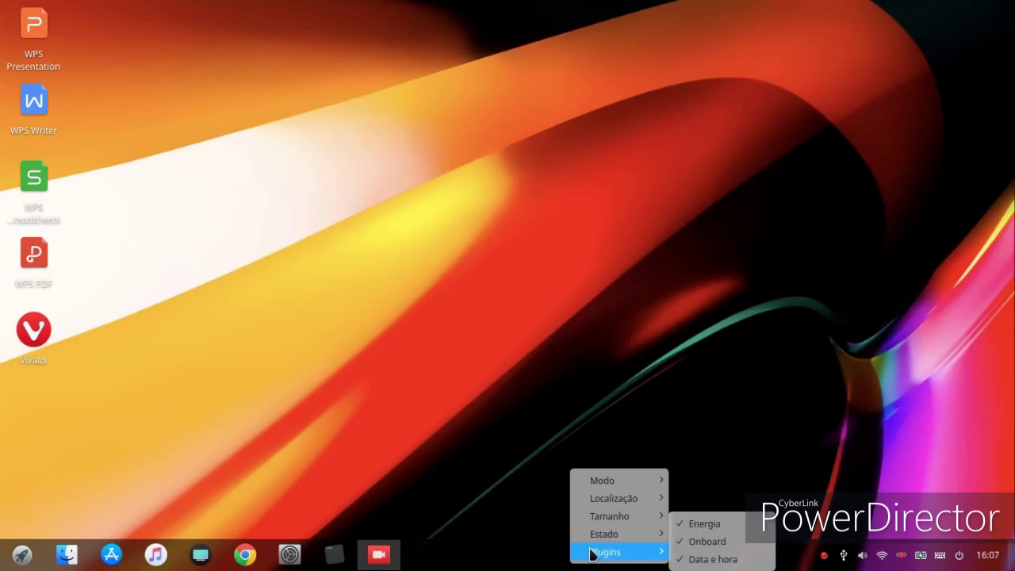
pyautogui.moveTo(599, 542)
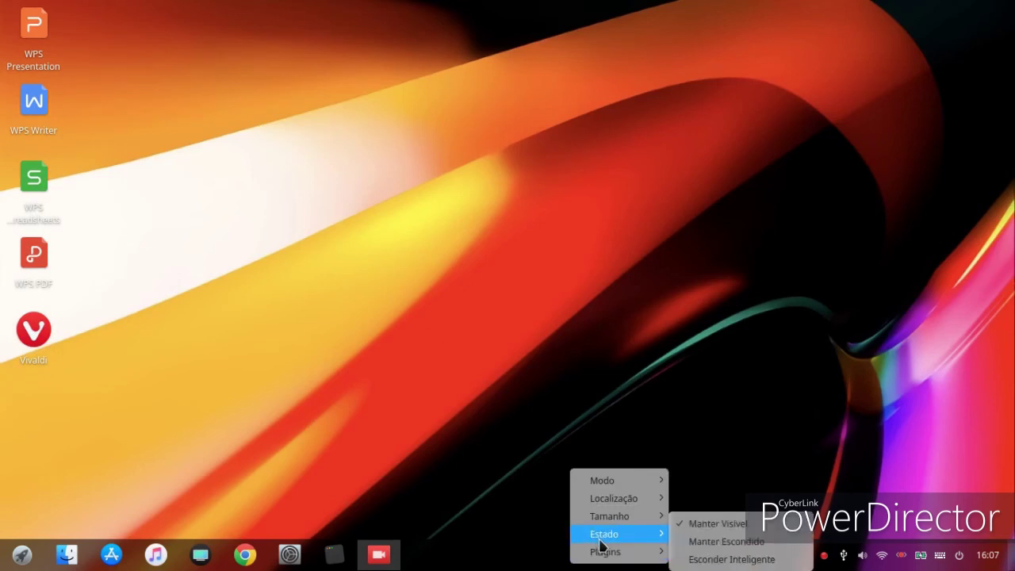
pyautogui.click(331, 441)
# Step: Set the dock's state to Esconder Inteligente while the launcher is open, and reopen and close the launcher to check the dock
pyautogui.click(22, 558)
pyautogui.rightClick(27, 561)
pyautogui.moveTo(44, 561)
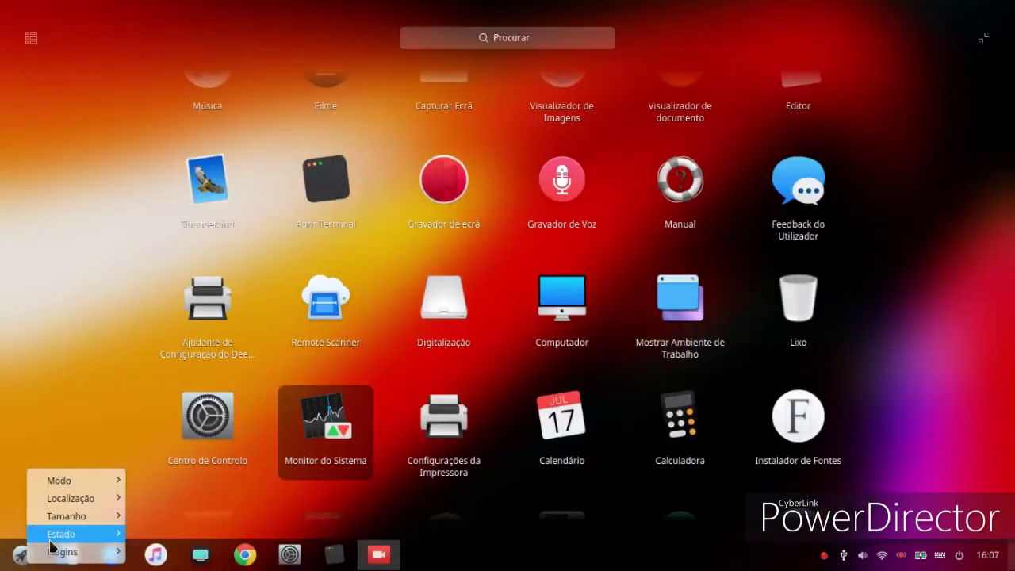
pyautogui.moveTo(50, 541)
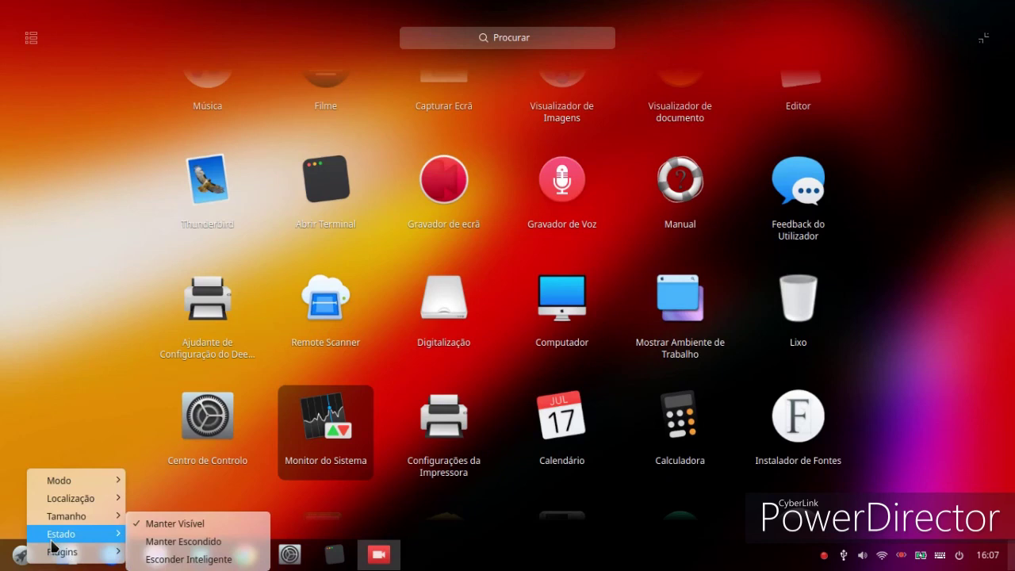
pyautogui.moveTo(58, 523)
pyautogui.click(198, 558)
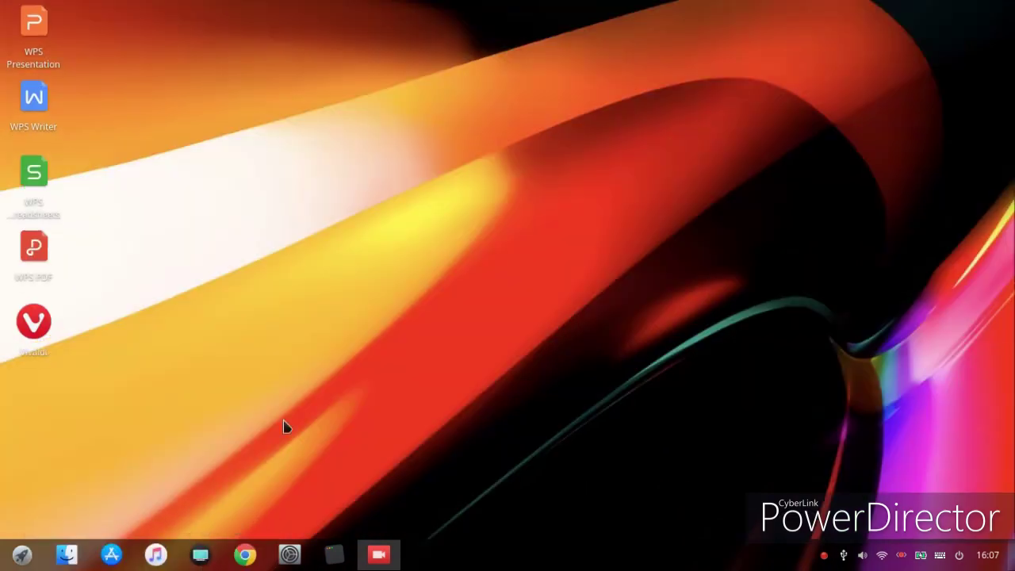
pyautogui.click(20, 554)
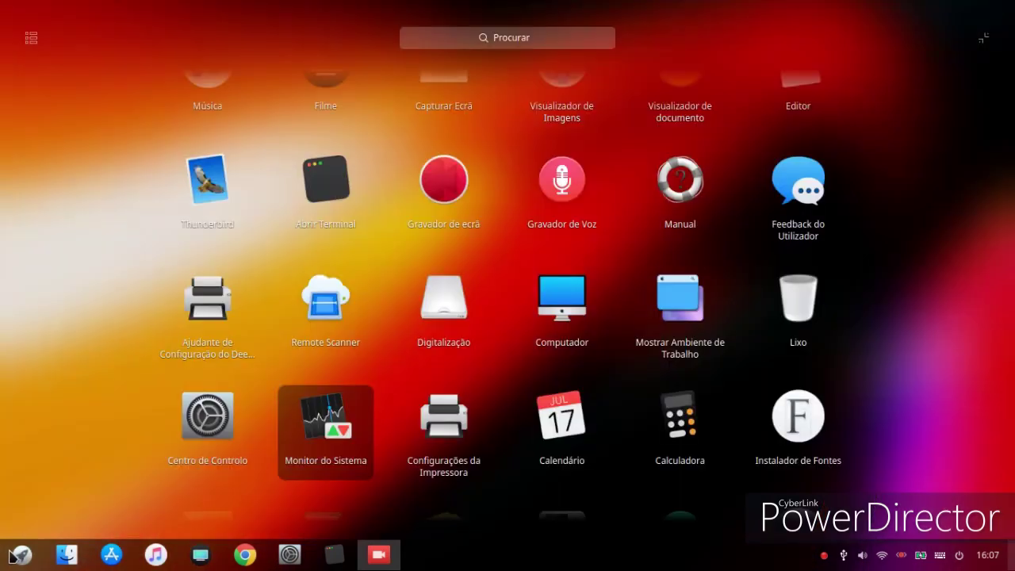
pyautogui.click(16, 553)
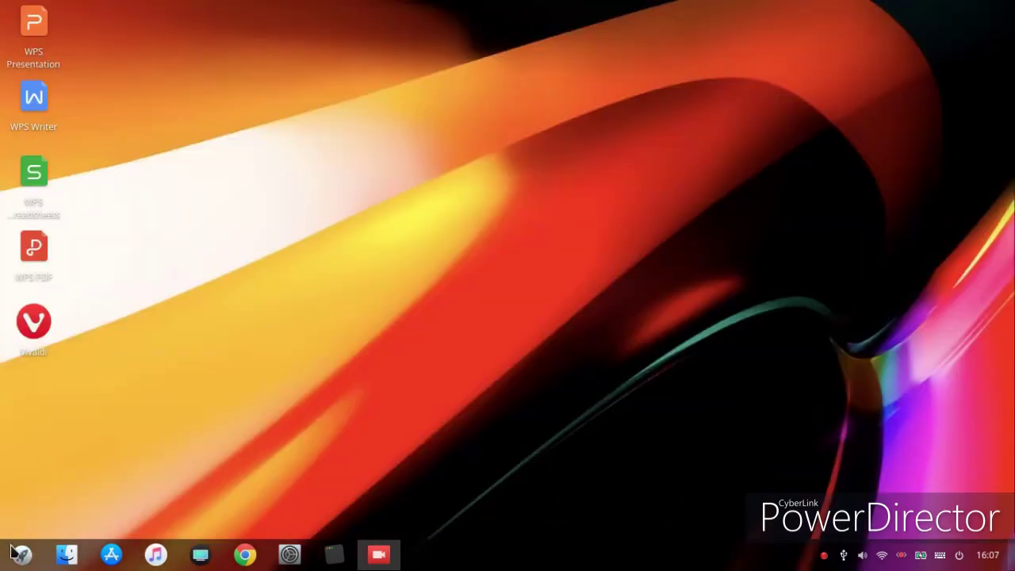
# Step: Start recording a rectangular area at the middle of the desktop with Gravador de ecrã, and switch to vokoscreen
pyautogui.click(16, 553)
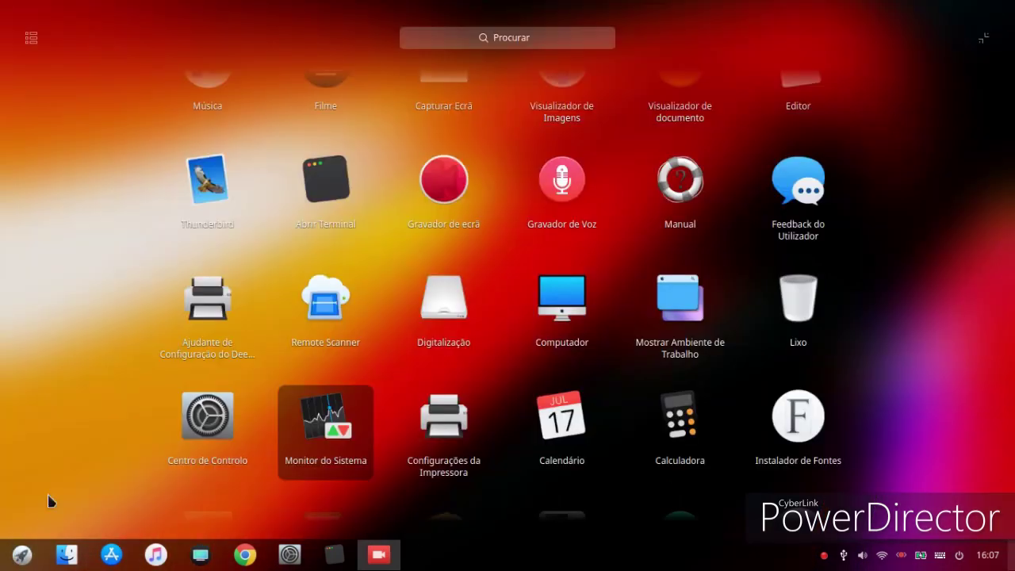
pyautogui.click(443, 182)
pyautogui.moveTo(423, 189); pyautogui.dragTo(746, 446)
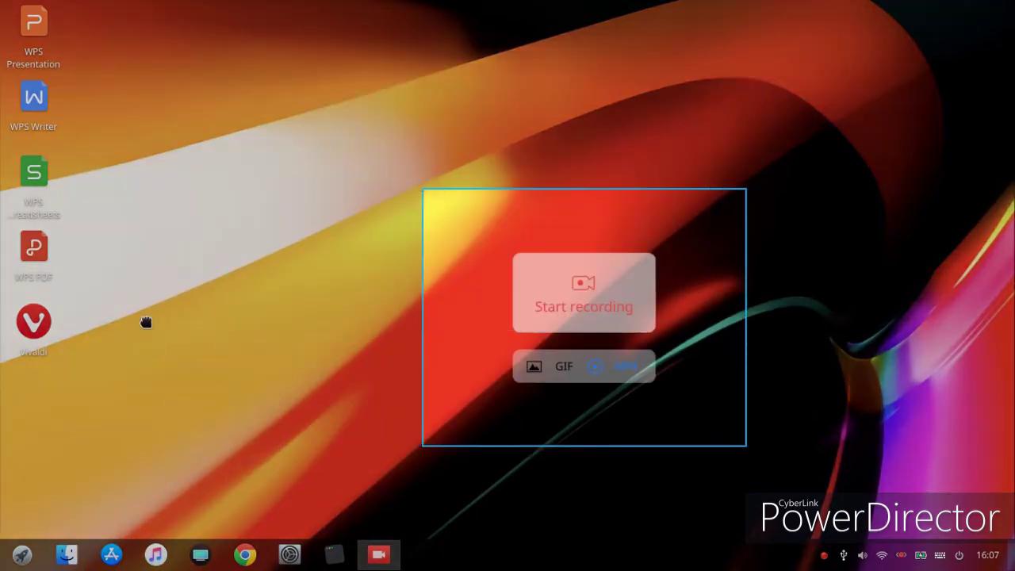
pyautogui.click(556, 317)
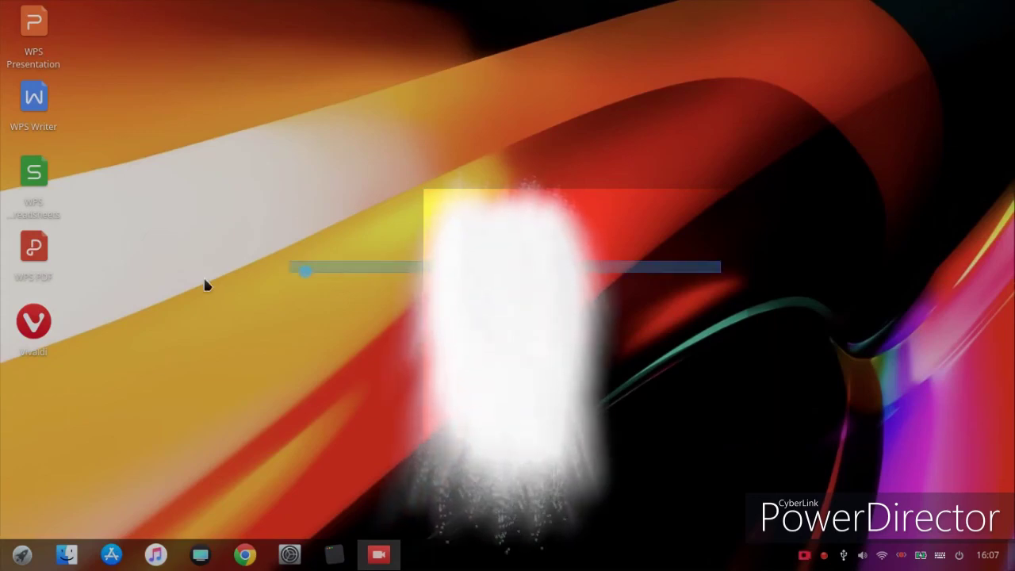
pyautogui.click(384, 558)
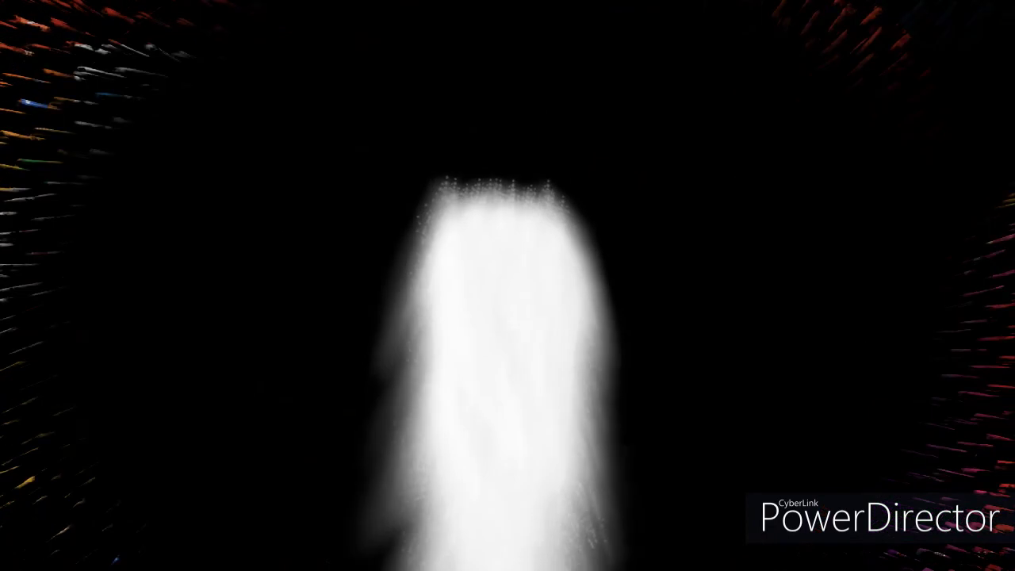